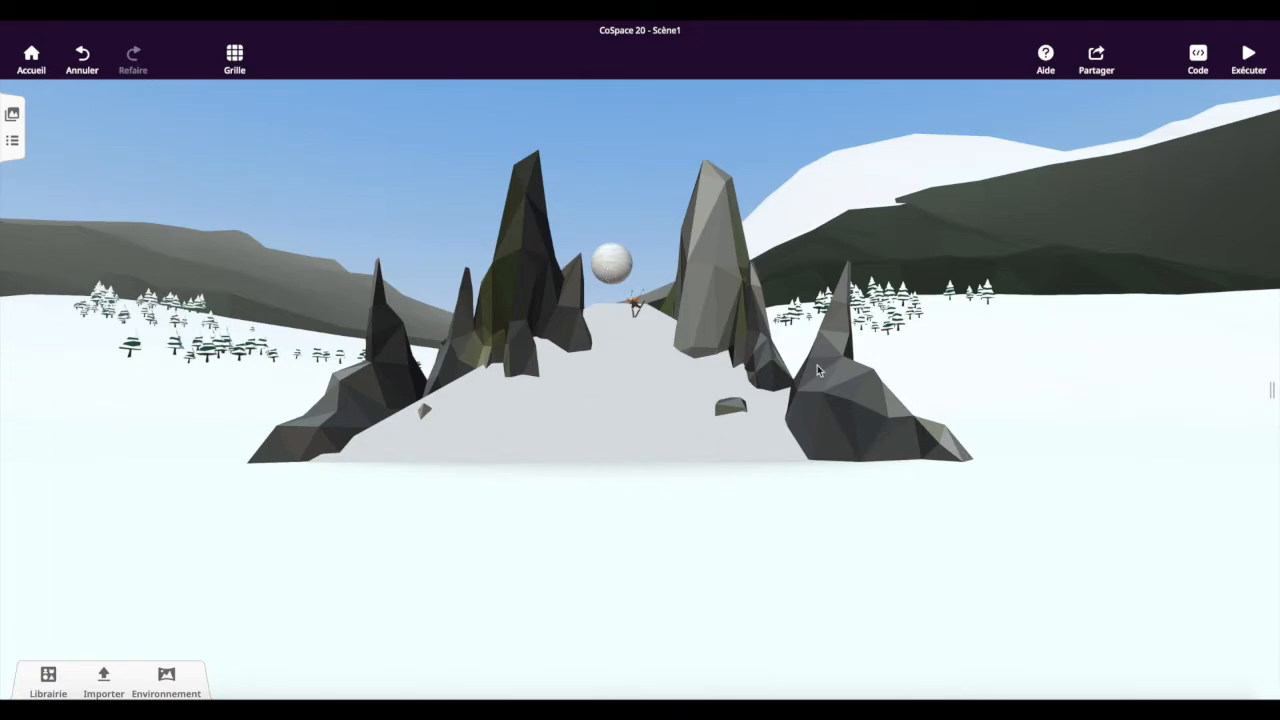
- Play the scene once to see its current behaviour and return to editing
{"action": "left_click", "coordinate": [1248, 60]}
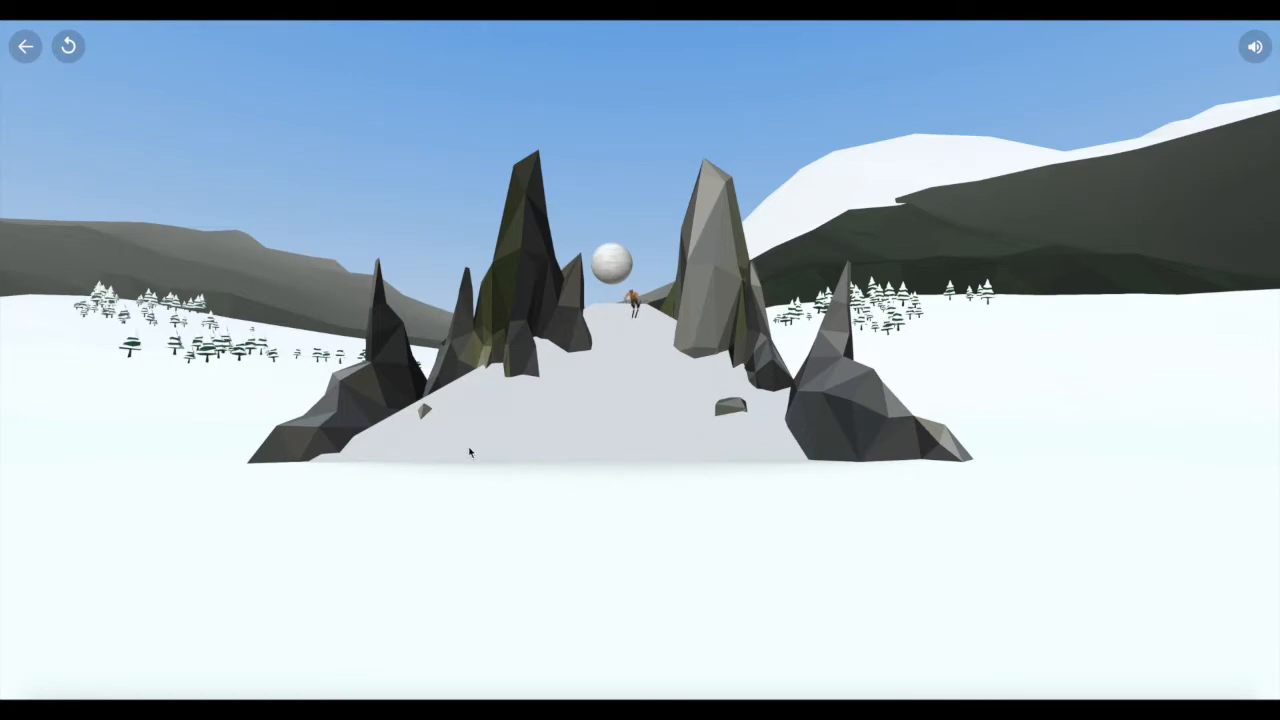
{"action": "left_click", "coordinate": [25, 46]}
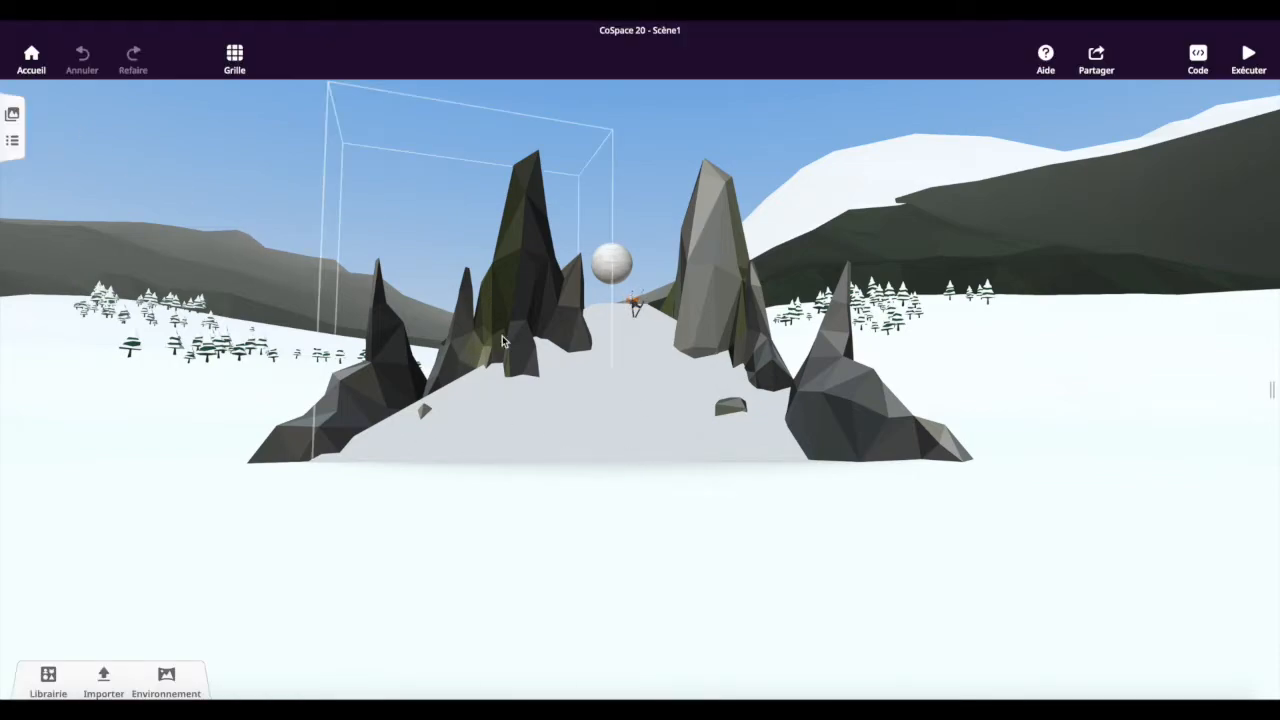
- Enable physics on the Ellipsoïde snowball above the slope and test-run the scene
{"action": "left_click", "coordinate": [612, 266]}
{"action": "left_click_drag", "start_coordinate": [706, 117], "coordinate": [837, 99]}
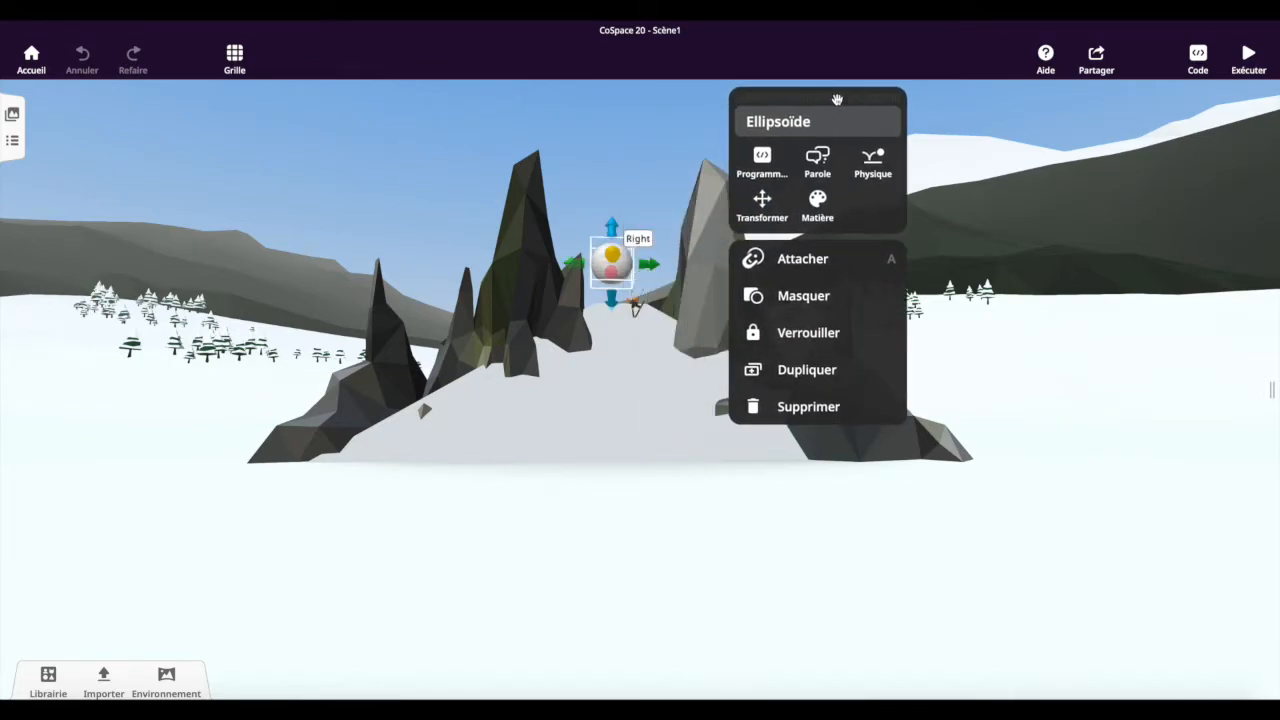
{"action": "left_click", "coordinate": [871, 166]}
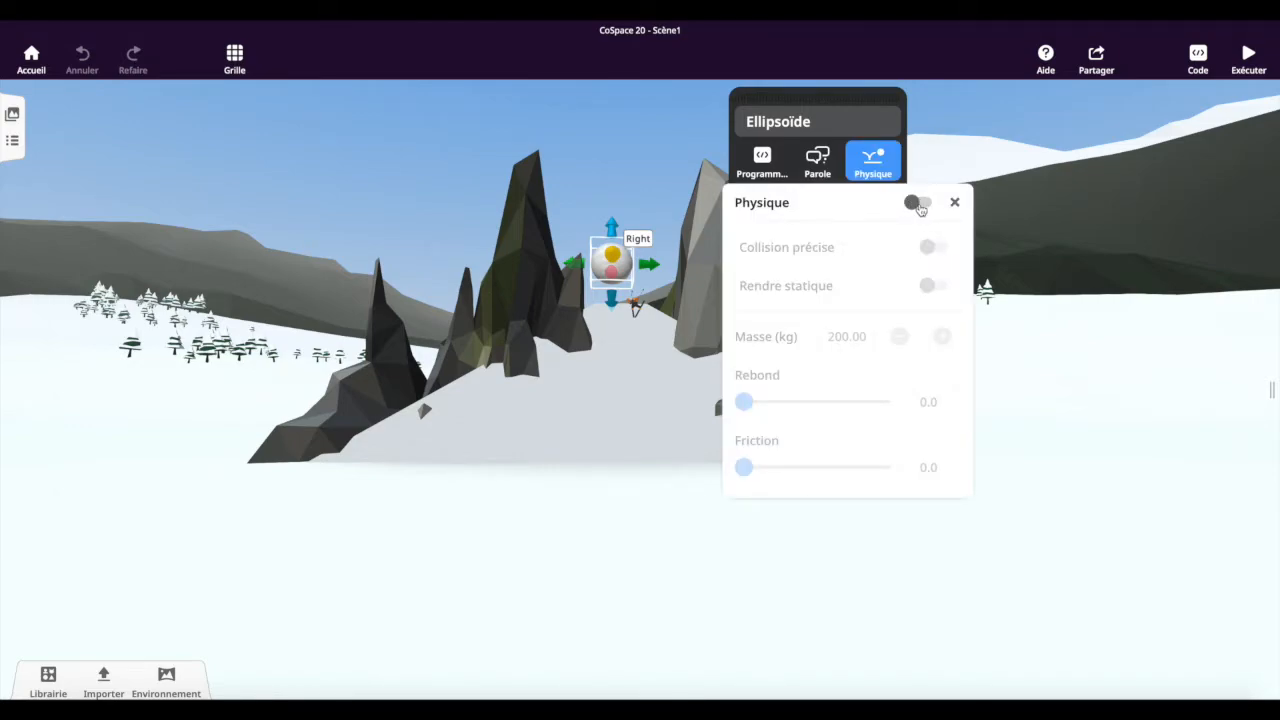
{"action": "left_click", "coordinate": [918, 203]}
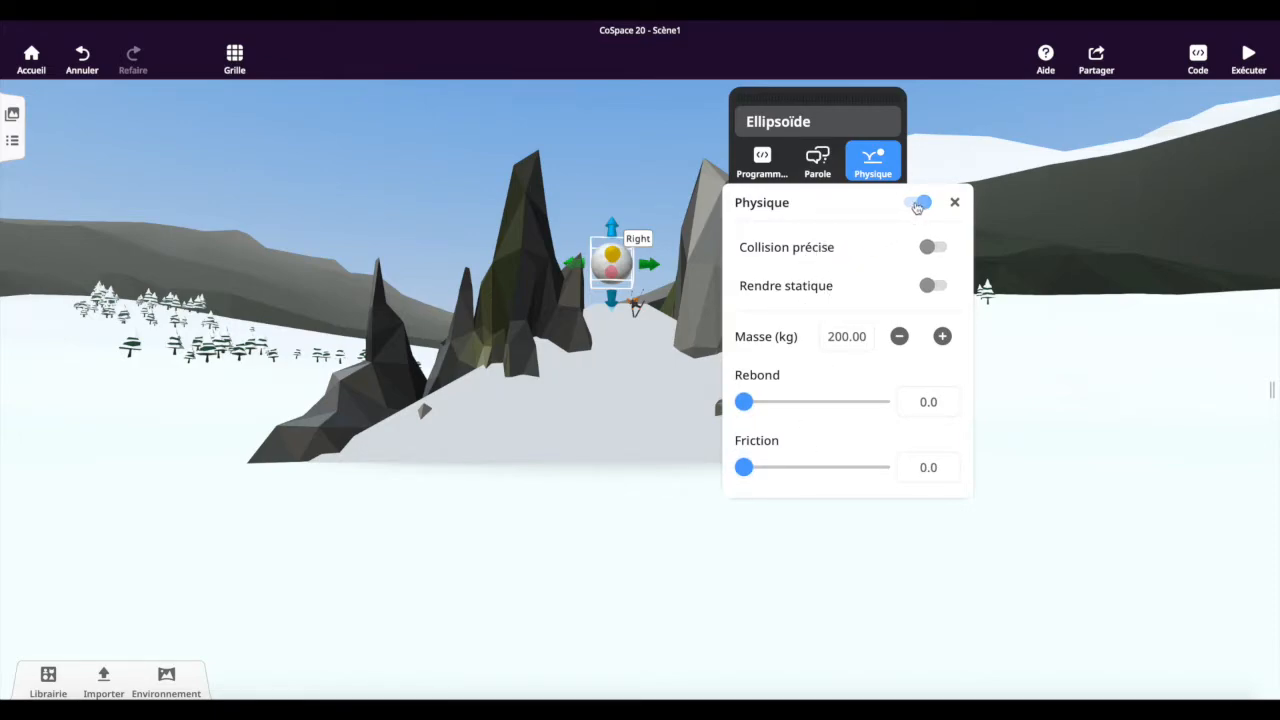
{"action": "left_click", "coordinate": [1063, 196]}
{"action": "left_click", "coordinate": [1246, 60]}
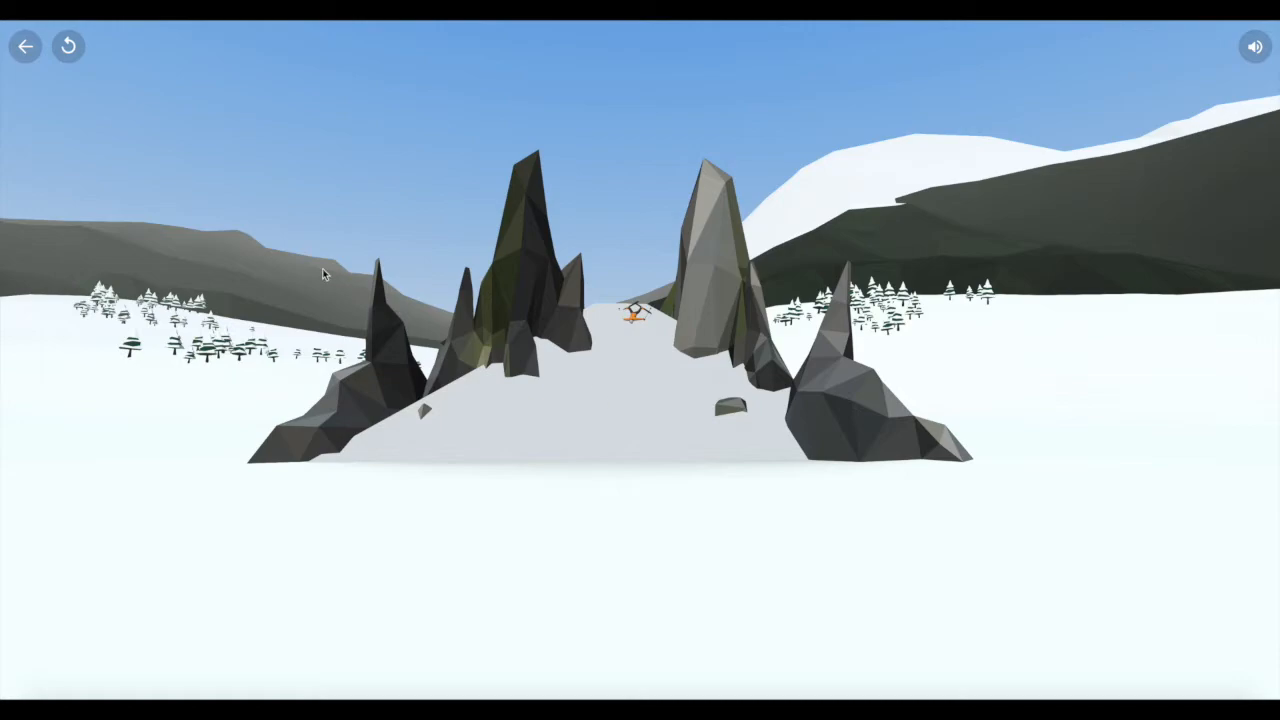
{"action": "left_click", "coordinate": [25, 45]}
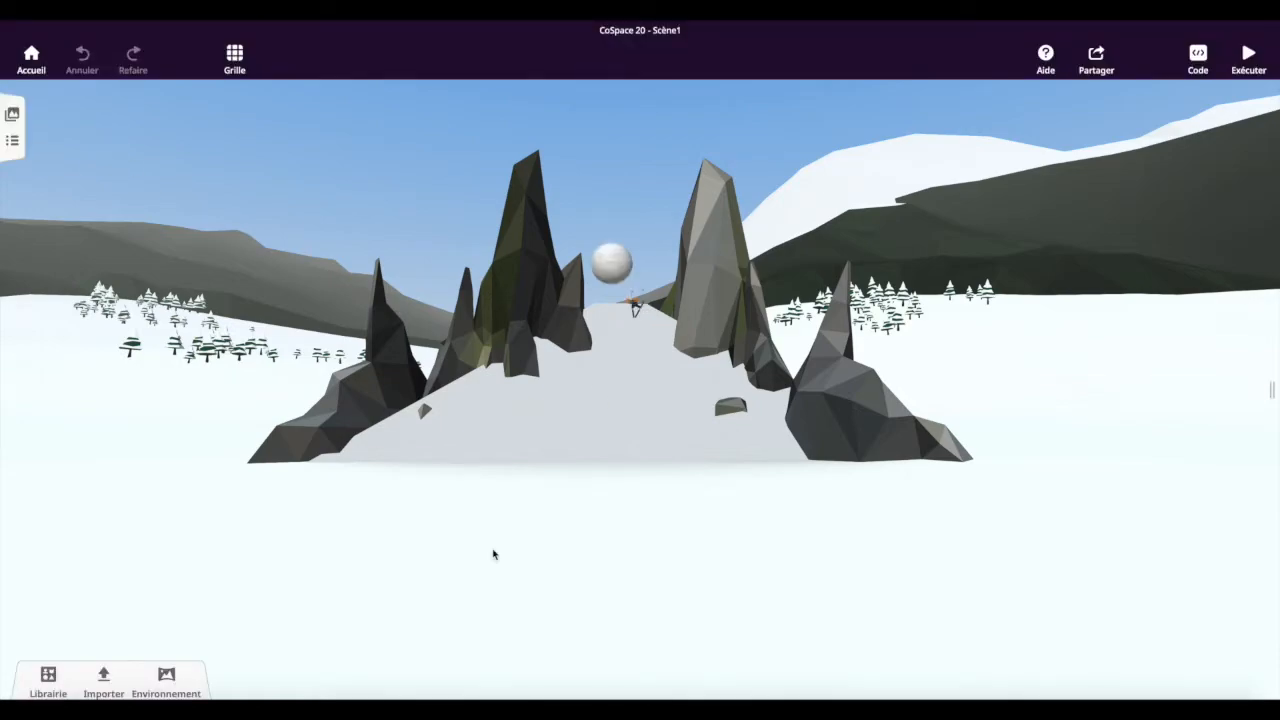
- Enable physics on the Frustum 4 côtés that forms the snowy slope and test-run the scene
{"action": "left_click", "coordinate": [612, 416]}
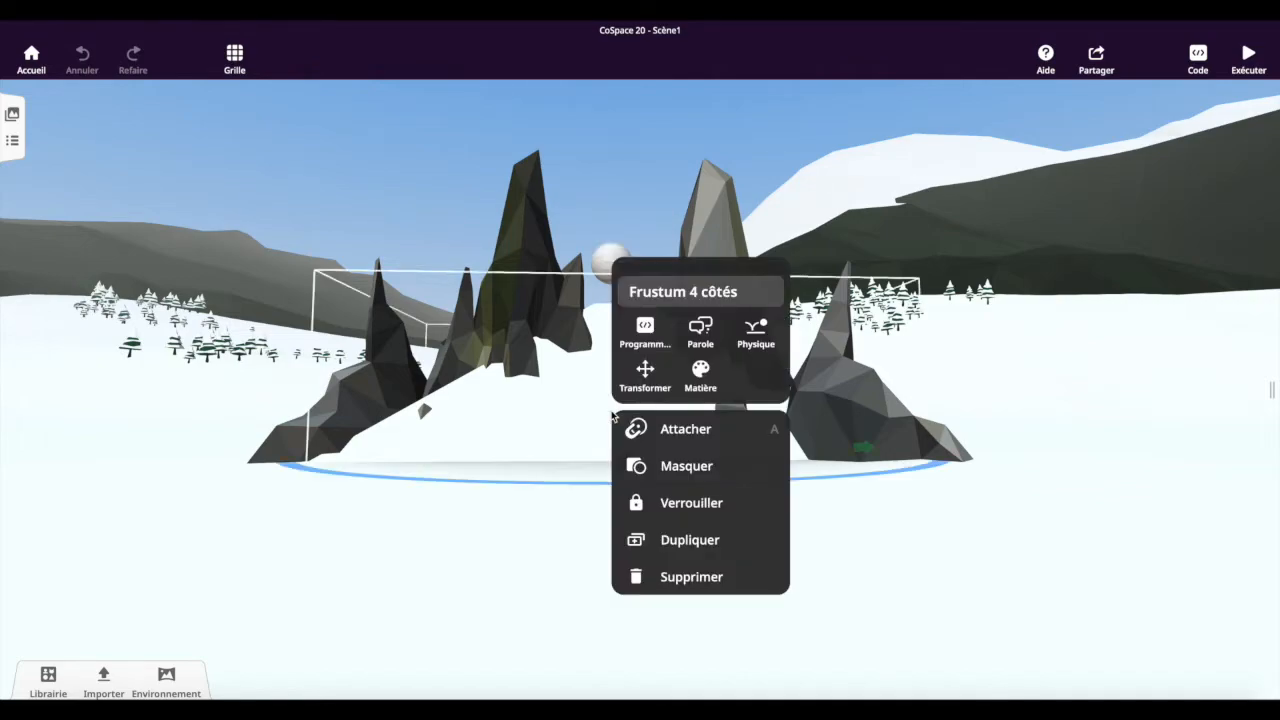
{"action": "left_click", "coordinate": [766, 338]}
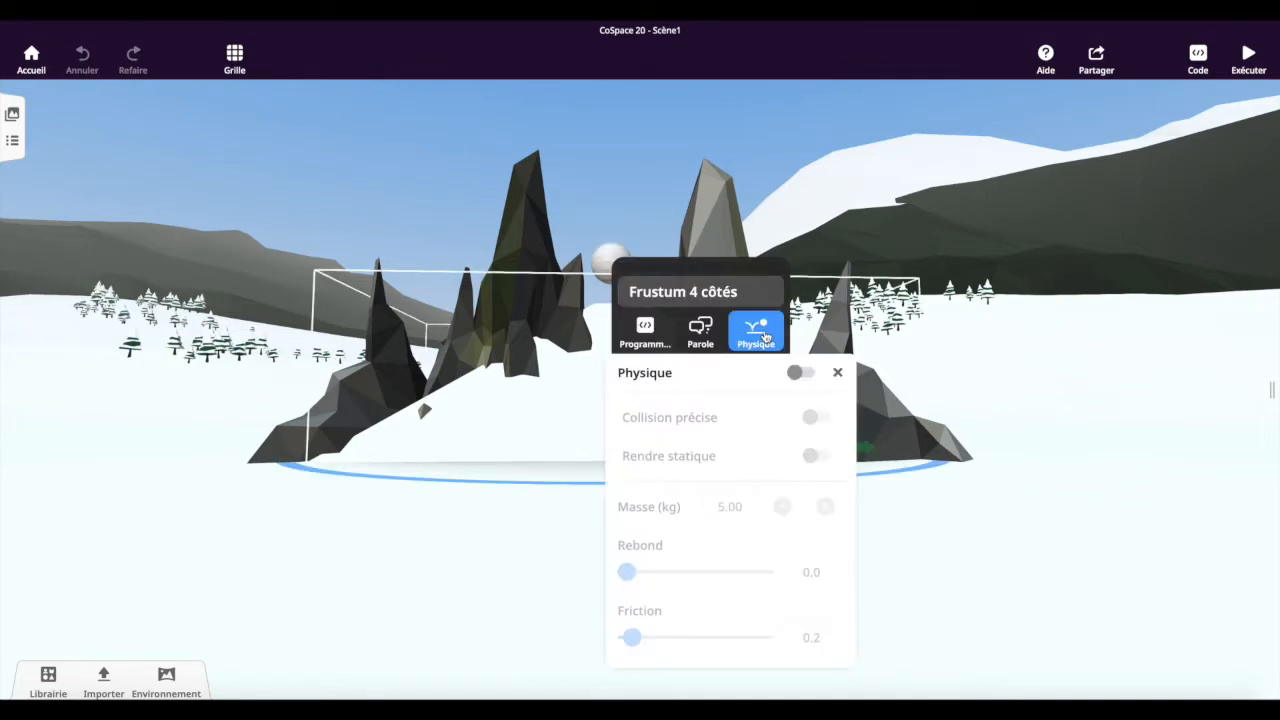
{"action": "left_click", "coordinate": [803, 373]}
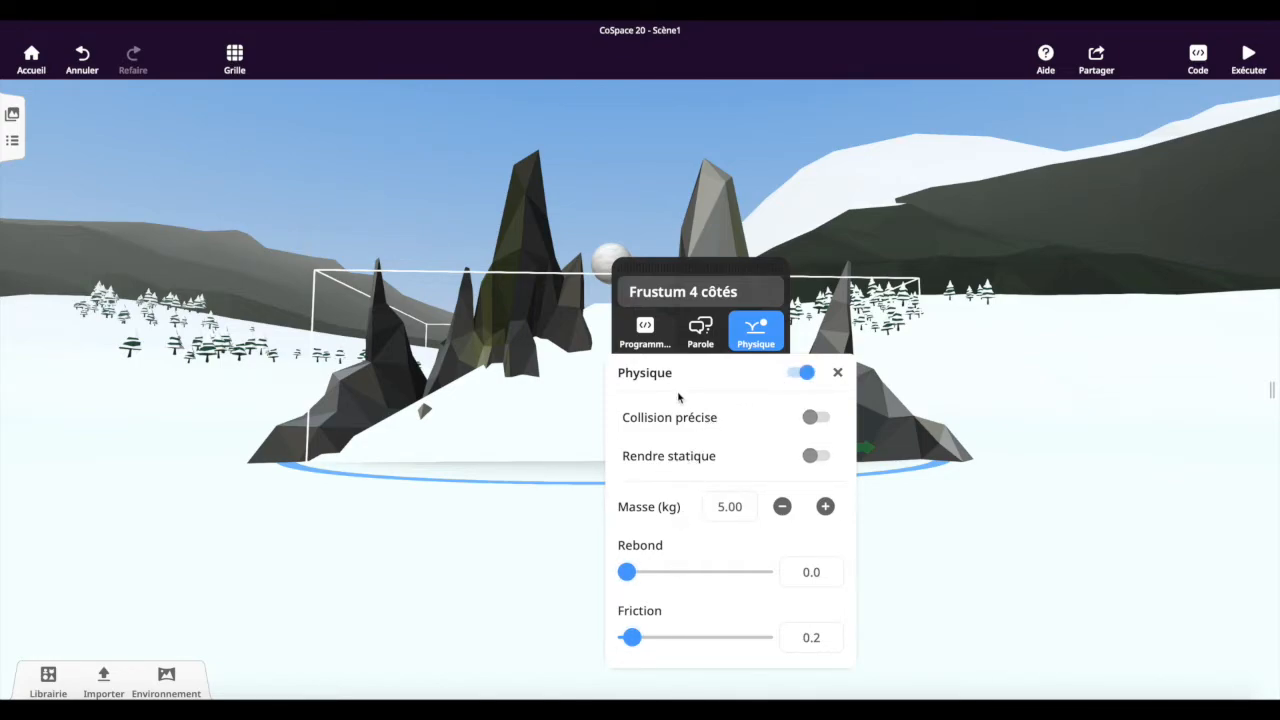
{"action": "left_click", "coordinate": [1034, 328]}
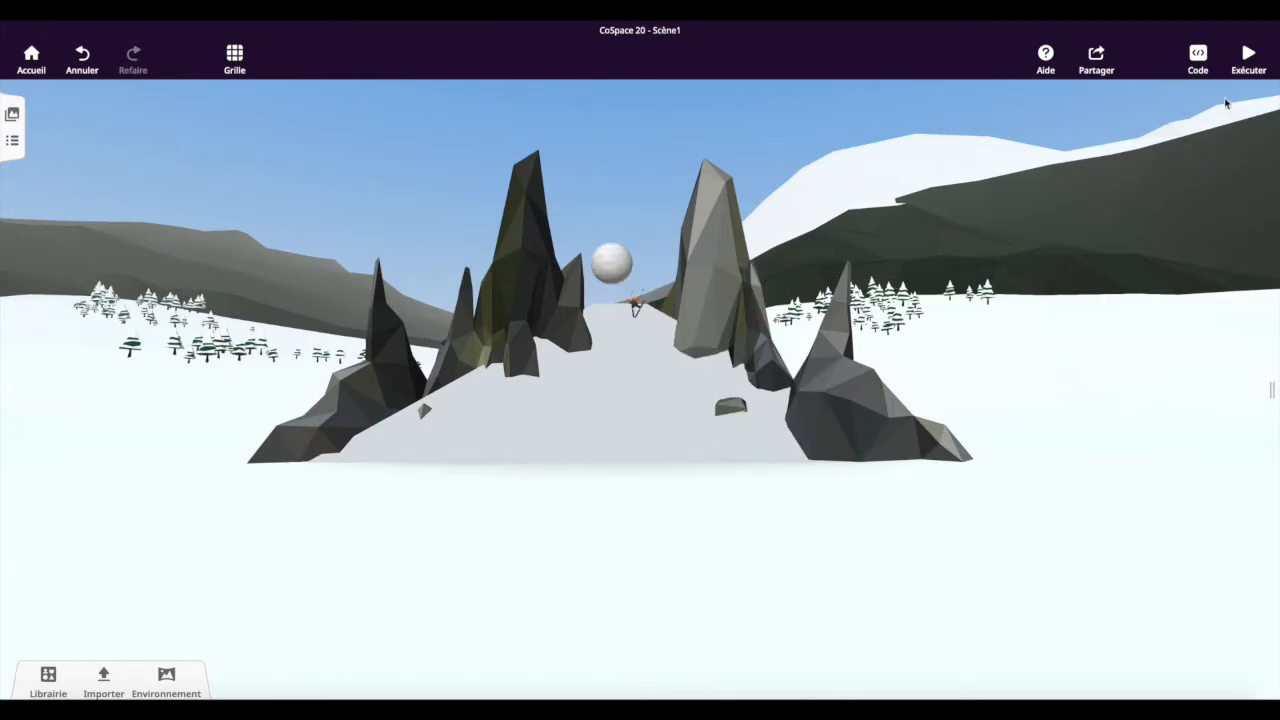
{"action": "left_click", "coordinate": [1246, 62]}
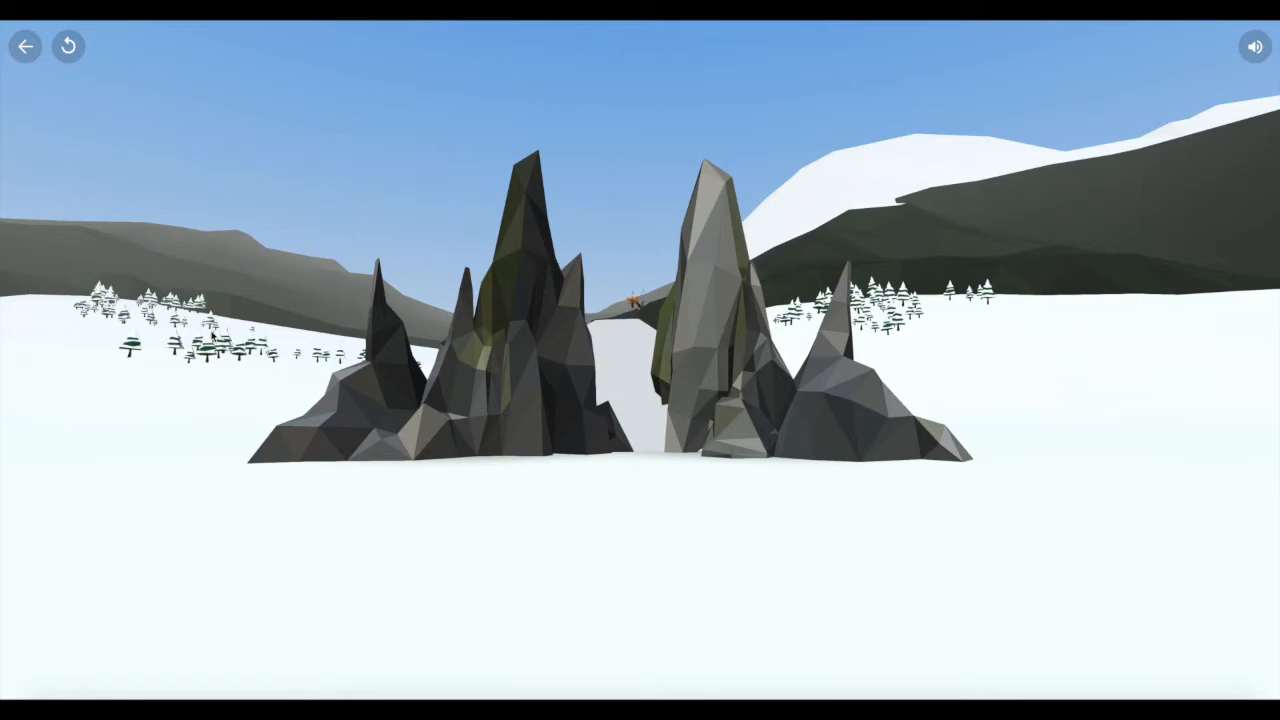
{"action": "left_click", "coordinate": [27, 47]}
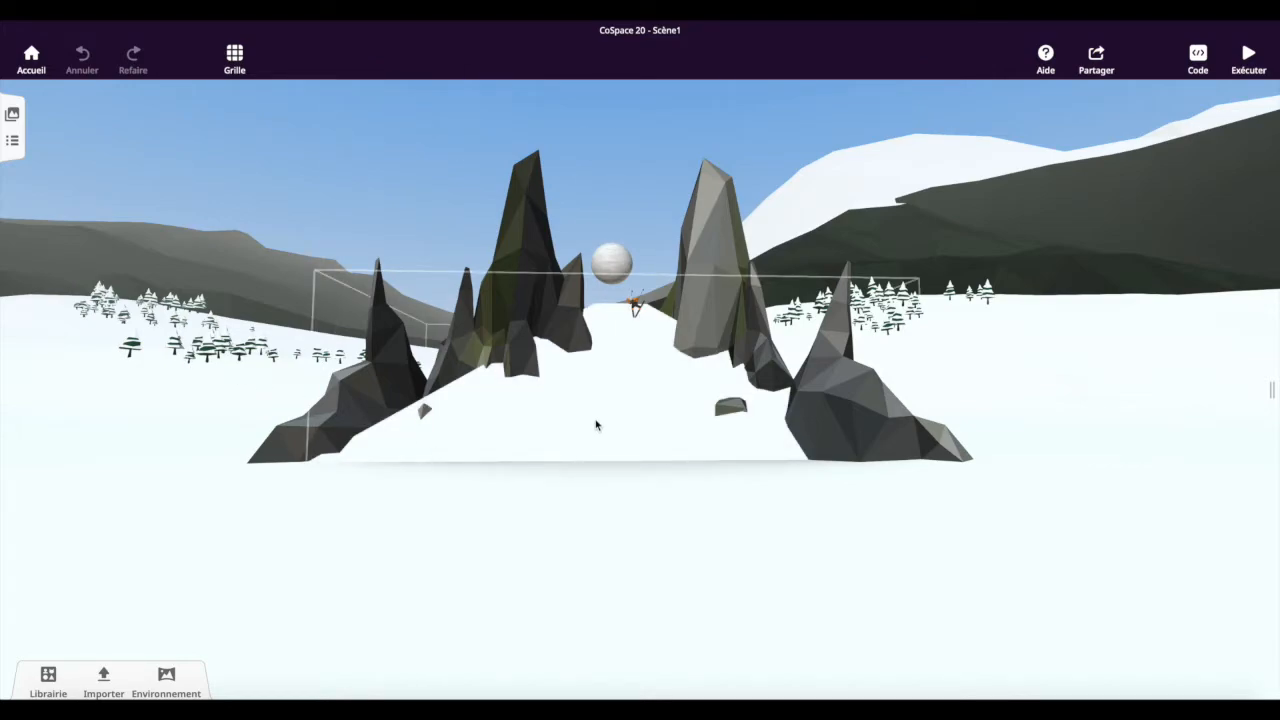
- Make the Frustum 4 côtés slope static in its physics settings and test-run the scene
{"action": "left_click", "coordinate": [595, 425]}
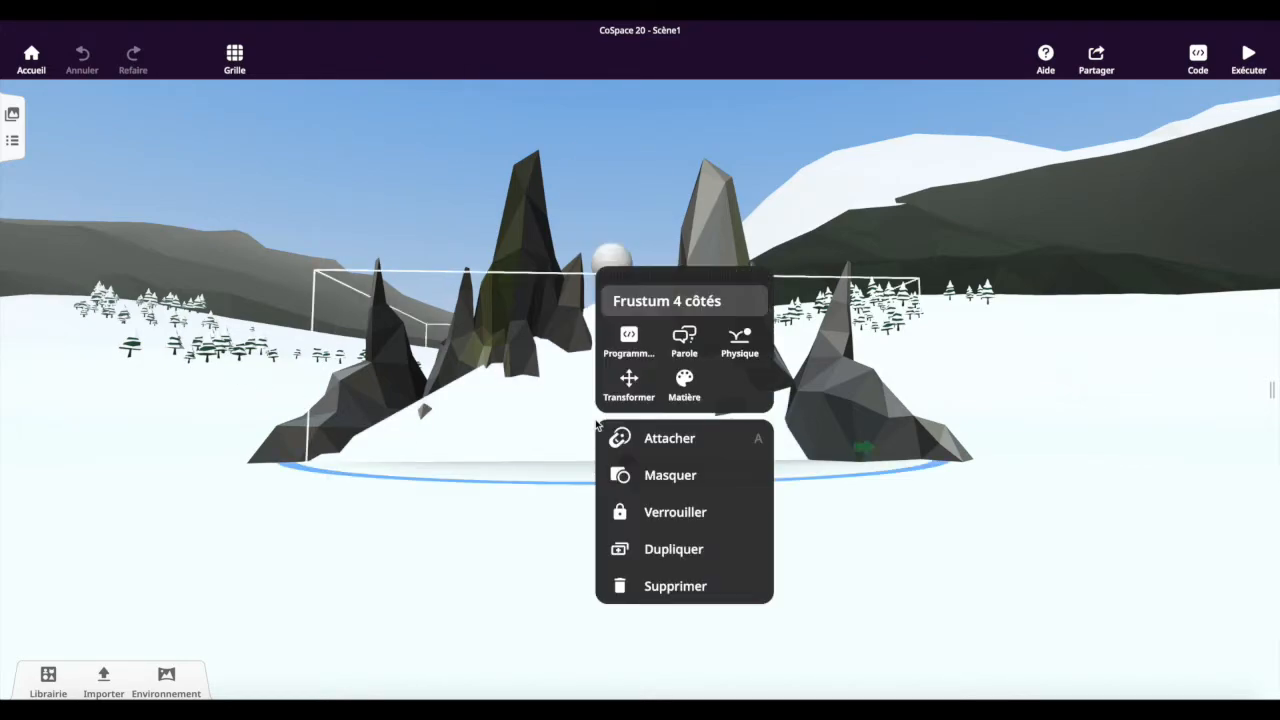
{"action": "left_click", "coordinate": [742, 345]}
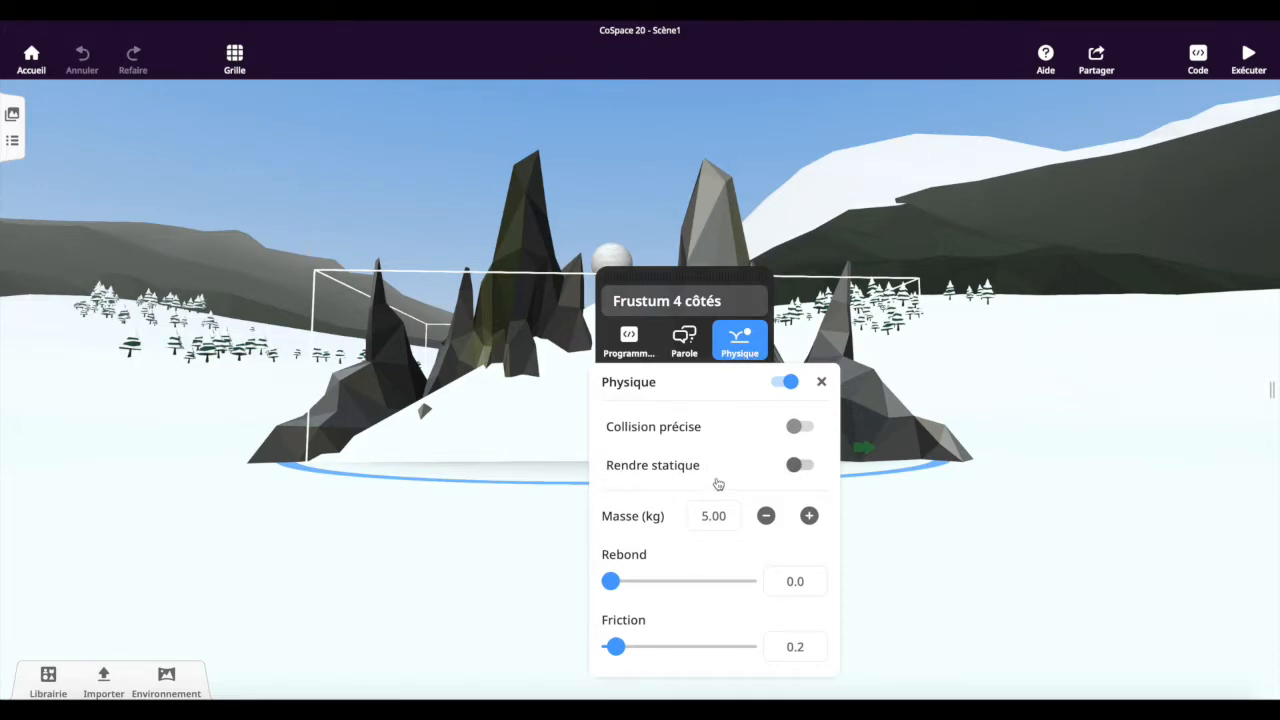
{"action": "left_click", "coordinate": [800, 467]}
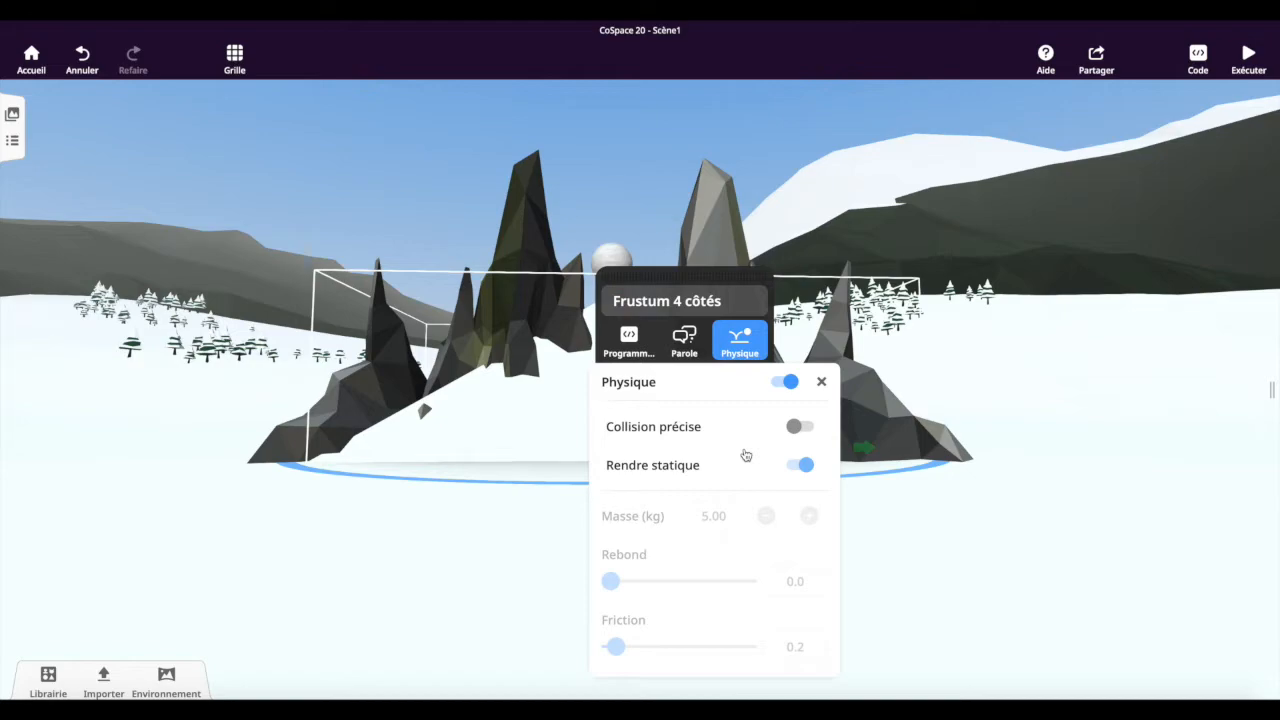
{"action": "left_click", "coordinate": [1124, 250]}
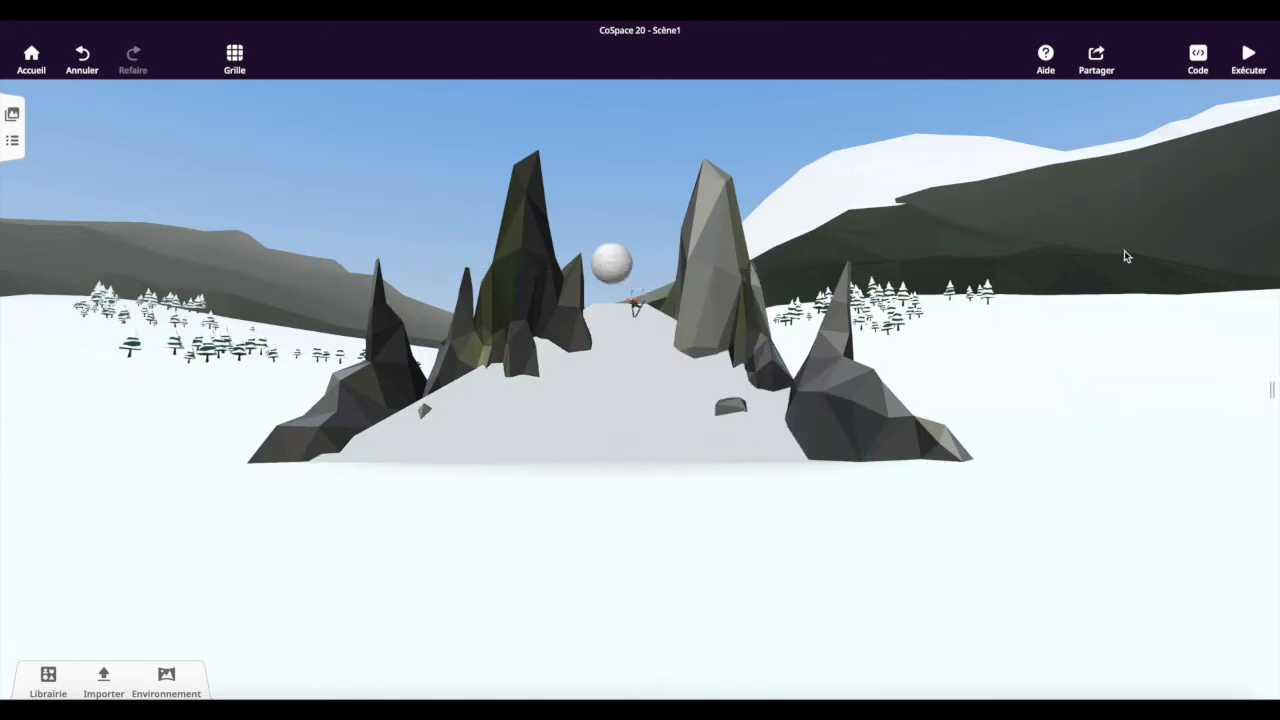
{"action": "left_click", "coordinate": [1247, 60]}
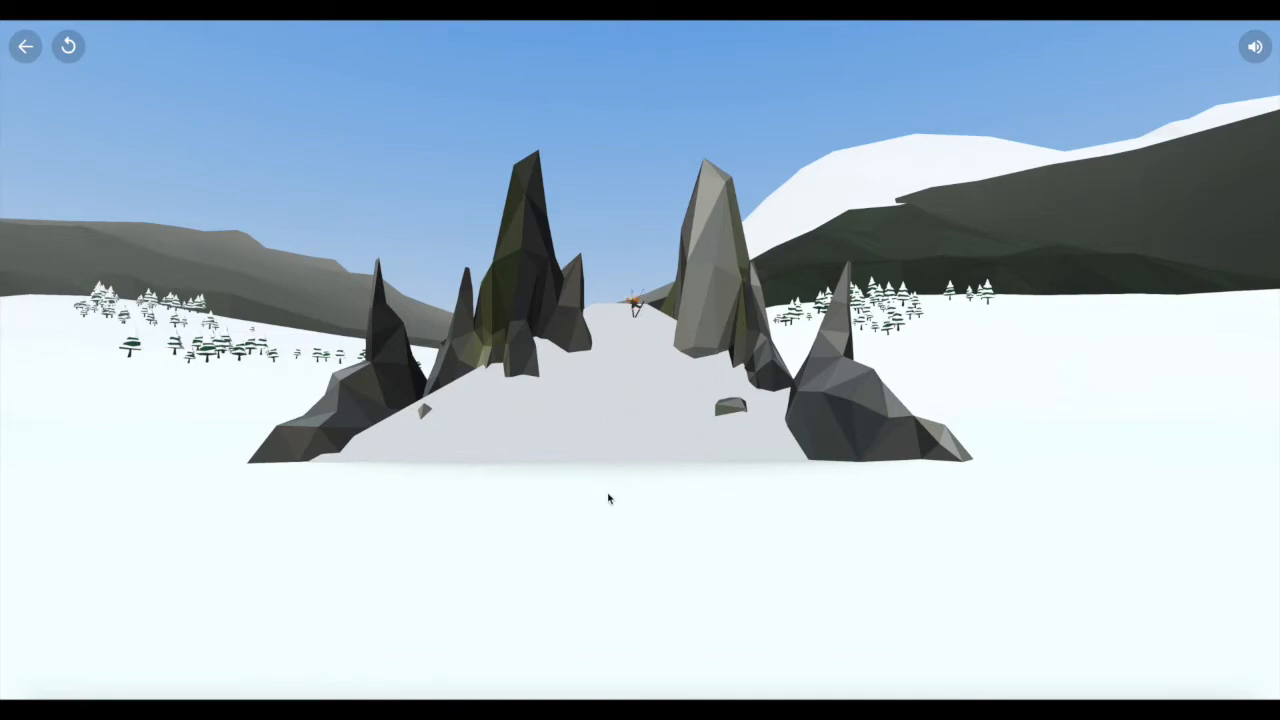
{"action": "left_click", "coordinate": [26, 48]}
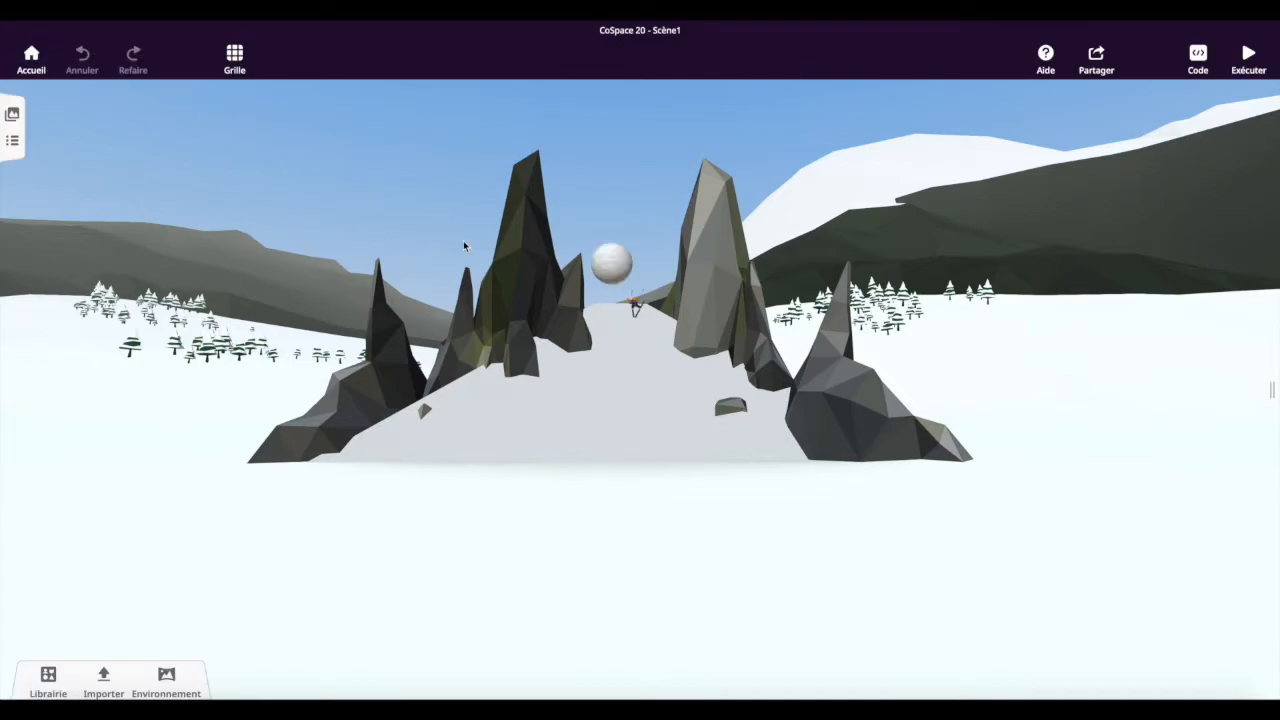
- Set the snowball's physics friction to 0.67 and test-run the scene
{"action": "left_click", "coordinate": [612, 262]}
{"action": "left_click", "coordinate": [760, 178]}
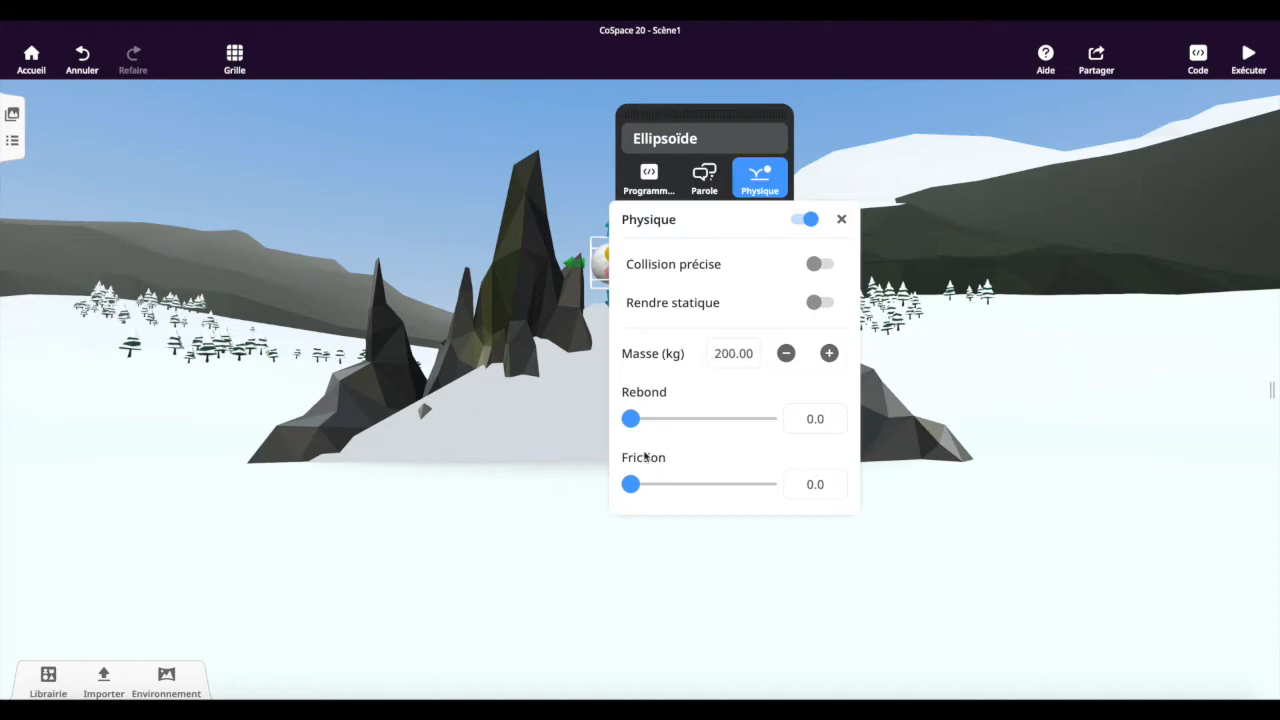
{"action": "left_click_drag", "start_coordinate": [630, 484], "coordinate": [649, 484]}
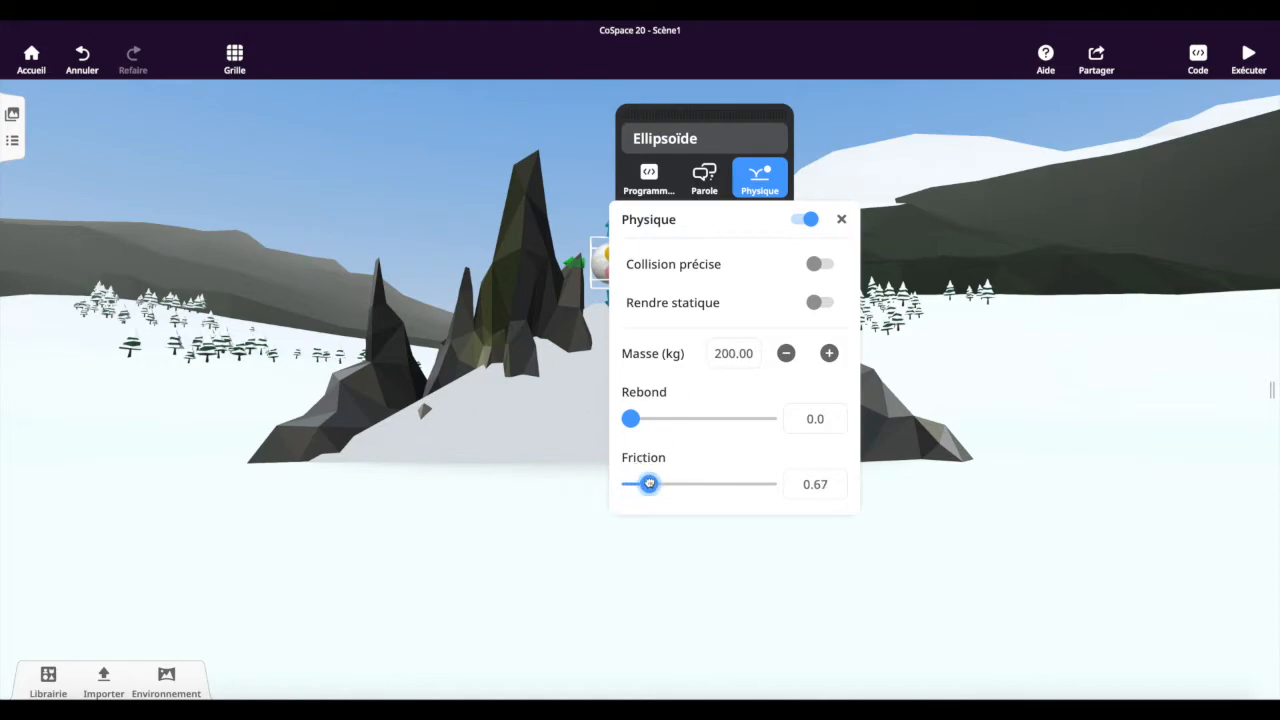
{"action": "left_click", "coordinate": [571, 515]}
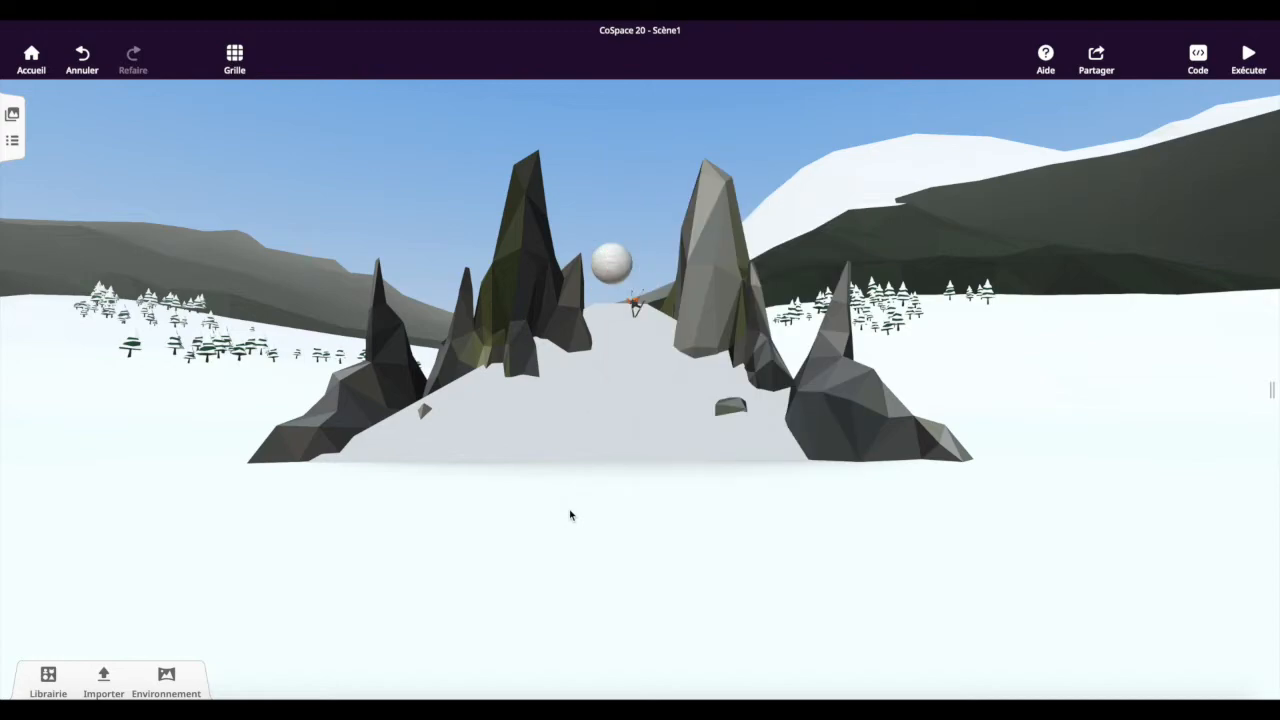
{"action": "left_click", "coordinate": [1248, 55]}
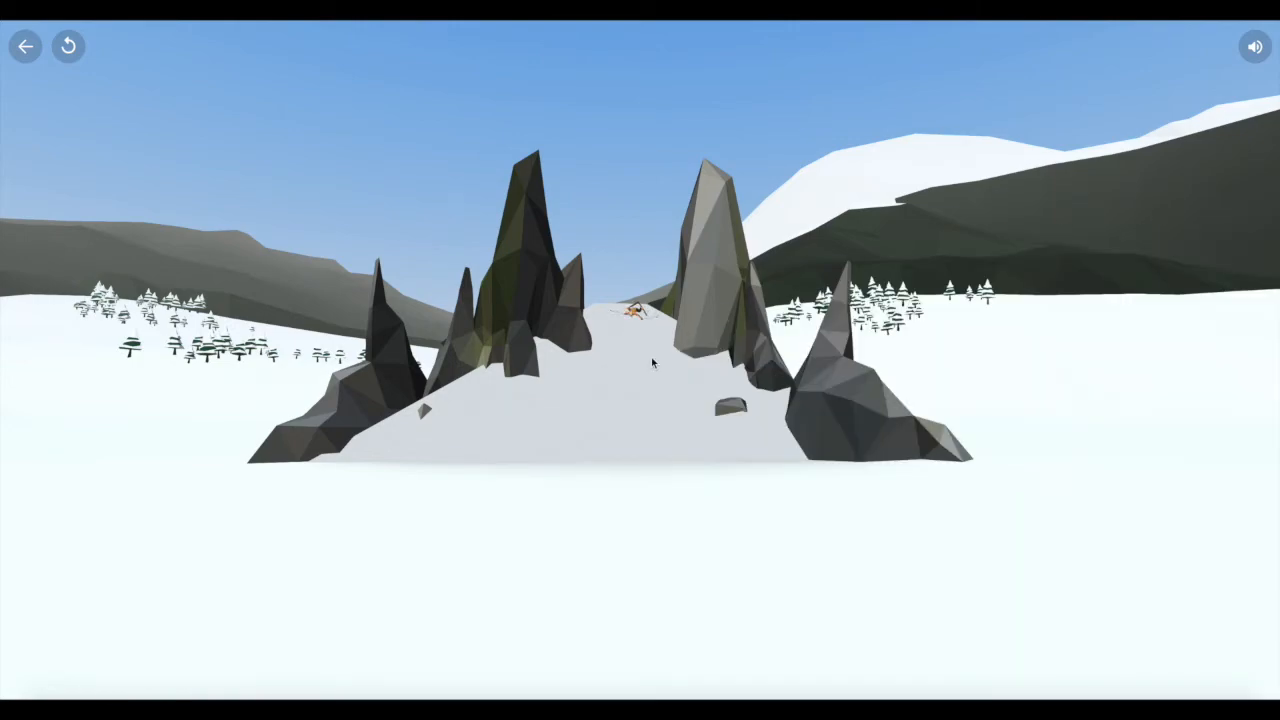
{"action": "left_click", "coordinate": [25, 46]}
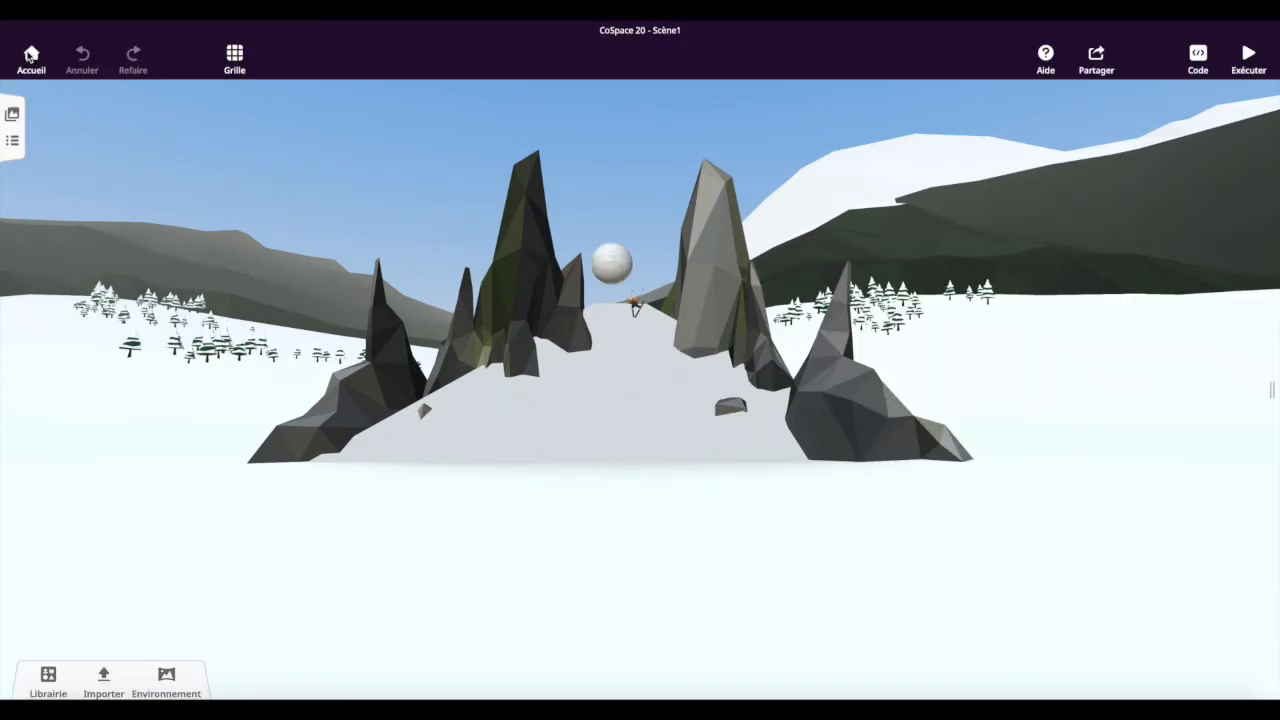
- Set the snowball's bounce (Rebond) to 0.31 and test-run the scene
{"action": "left_click", "coordinate": [612, 263]}
{"action": "right_click", "coordinate": [617, 265]}
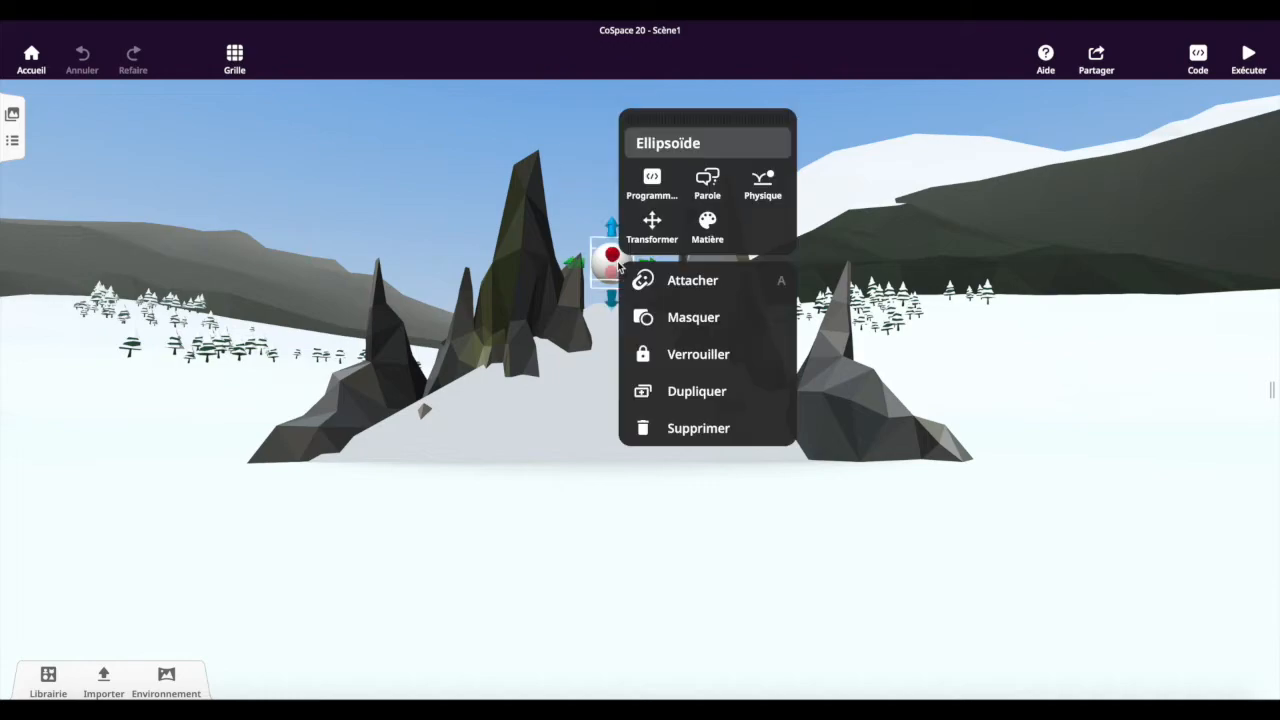
{"action": "left_click", "coordinate": [763, 183]}
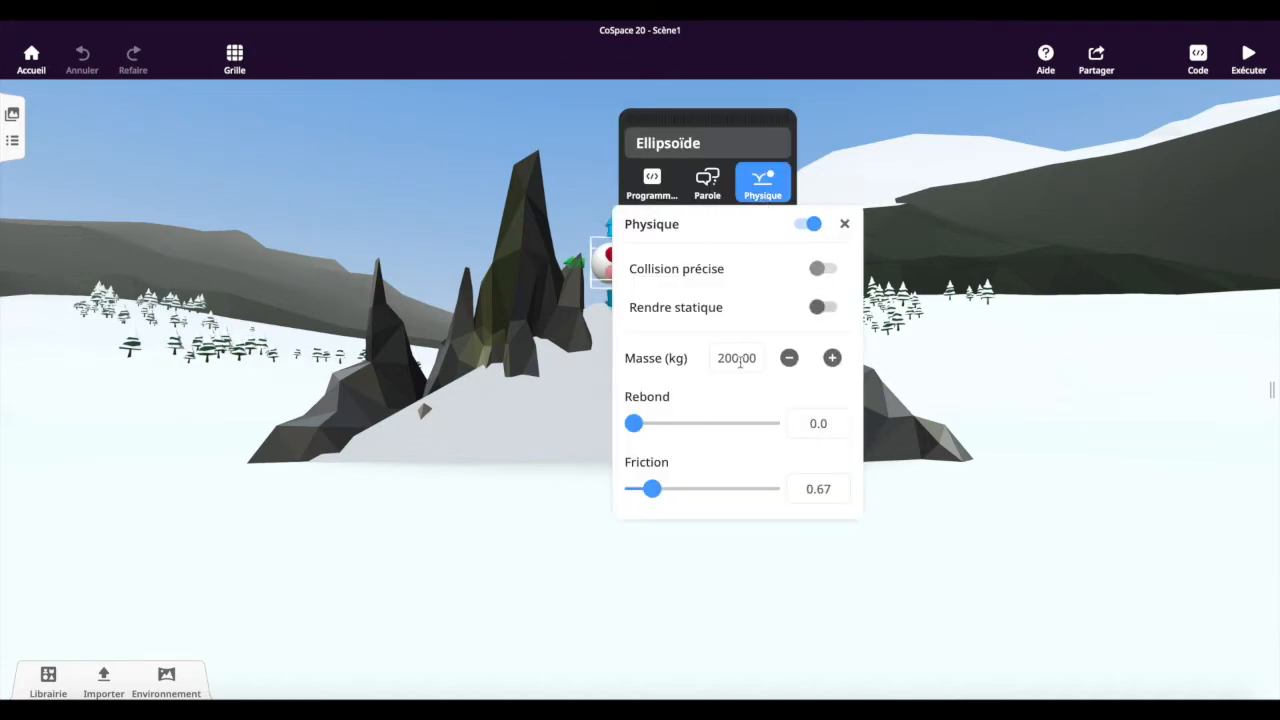
{"action": "left_click_drag", "start_coordinate": [634, 423], "coordinate": [678, 422]}
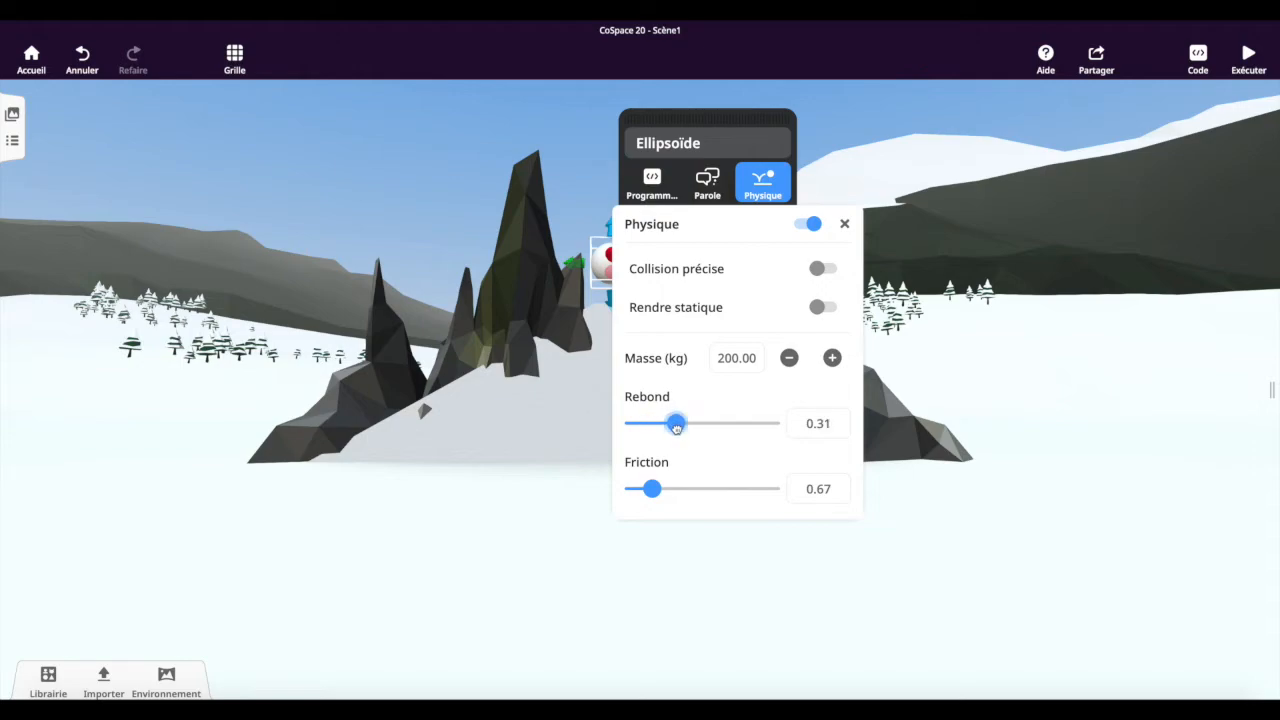
{"action": "left_click", "coordinate": [1052, 315]}
{"action": "left_click", "coordinate": [1243, 63]}
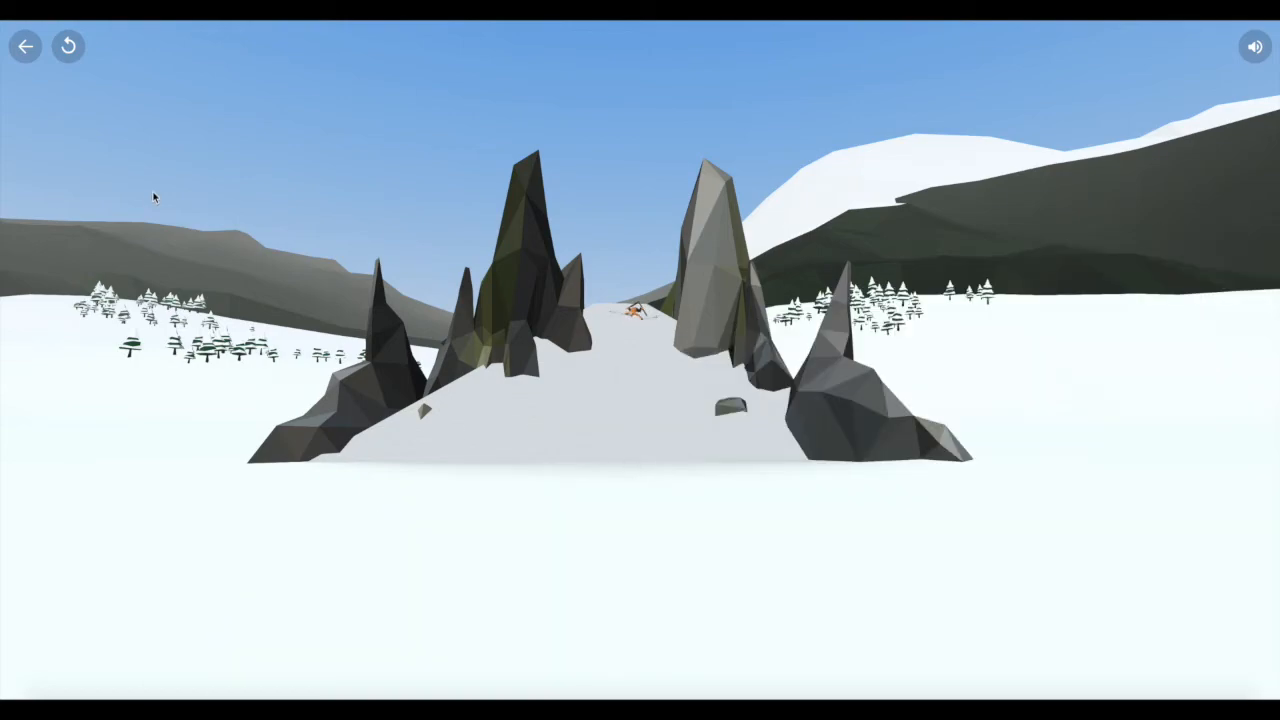
{"action": "left_click", "coordinate": [25, 46]}
- Raise the snowball's bounce (Rebond) to 0.65 and test-run the scene
{"action": "left_click", "coordinate": [609, 266]}
{"action": "left_click", "coordinate": [753, 190]}
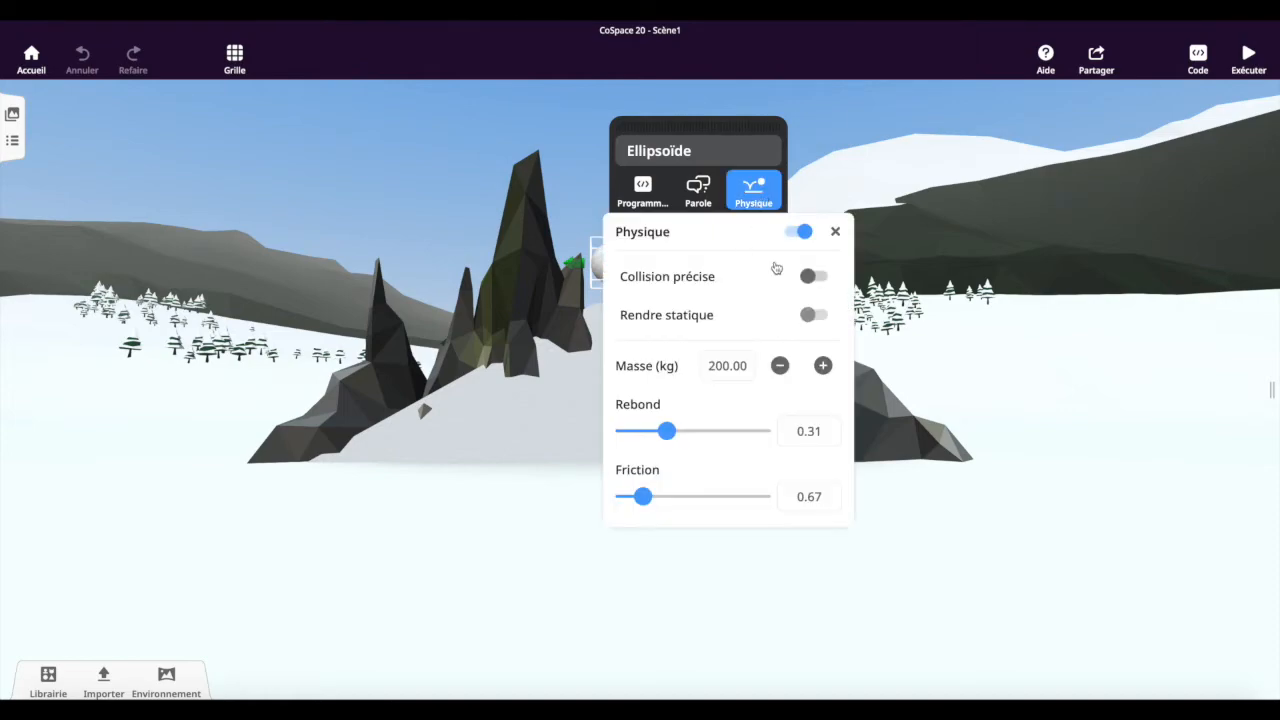
{"action": "left_click_drag", "start_coordinate": [668, 430], "coordinate": [714, 430]}
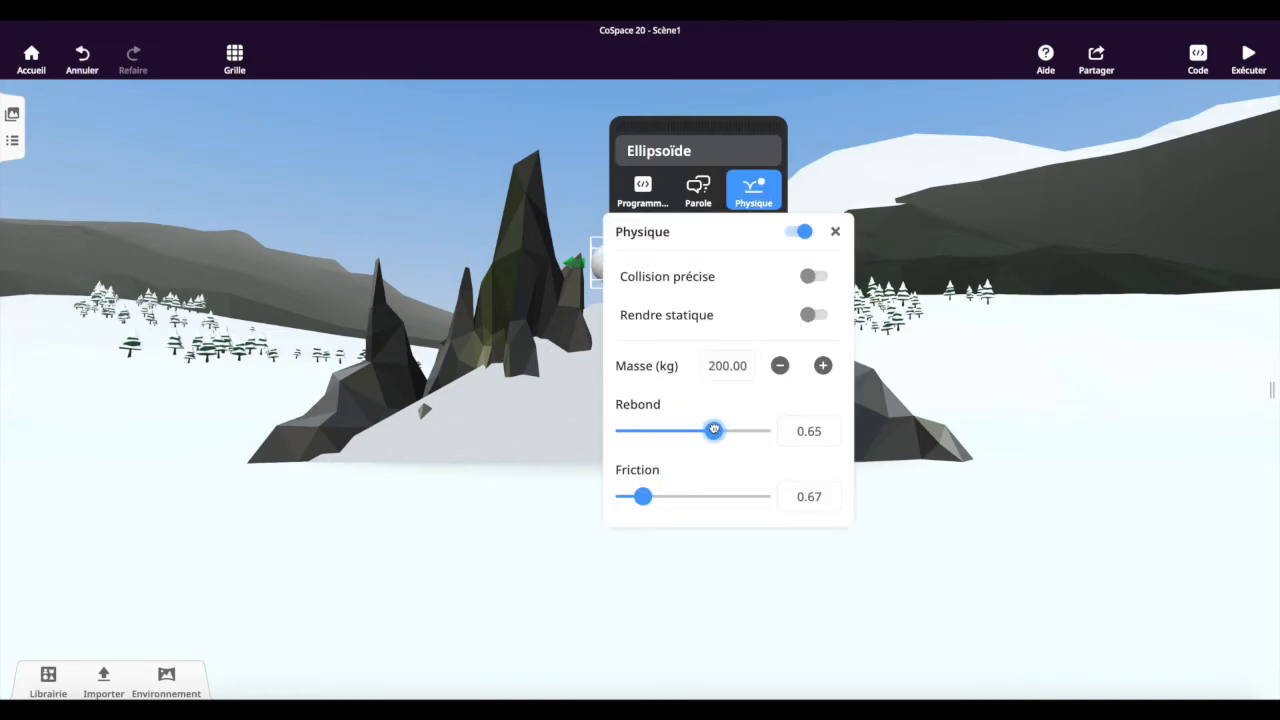
{"action": "left_click", "coordinate": [1130, 311]}
{"action": "left_click", "coordinate": [1244, 60]}
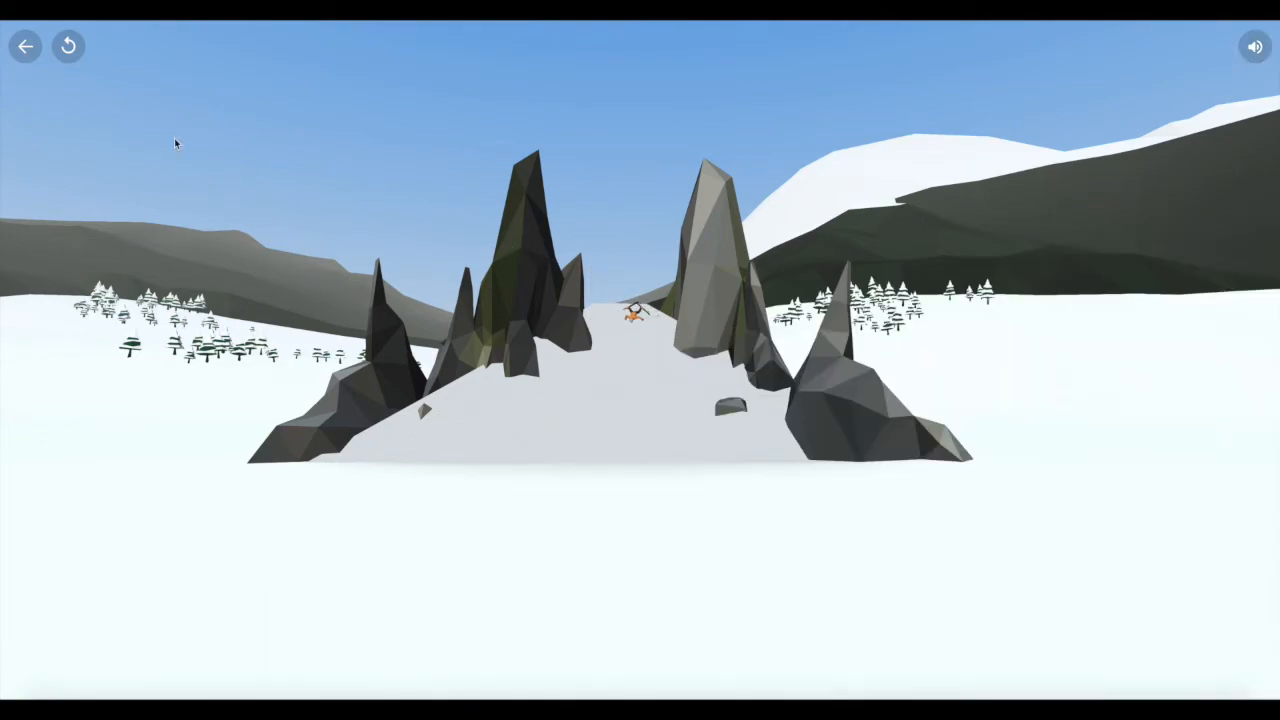
{"action": "left_click", "coordinate": [25, 45]}
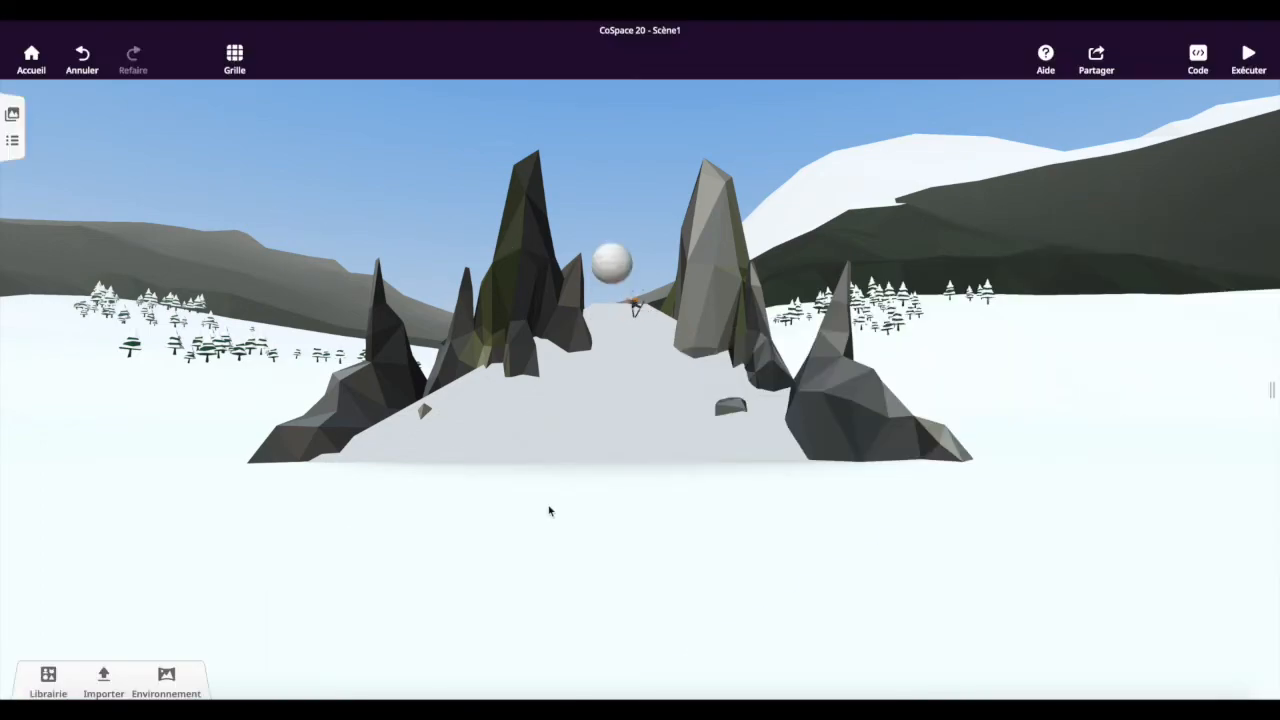
- Enable physics on the Skier at the top of the slope and test-run the scene
{"action": "left_click", "coordinate": [633, 303]}
{"action": "left_click", "coordinate": [771, 250]}
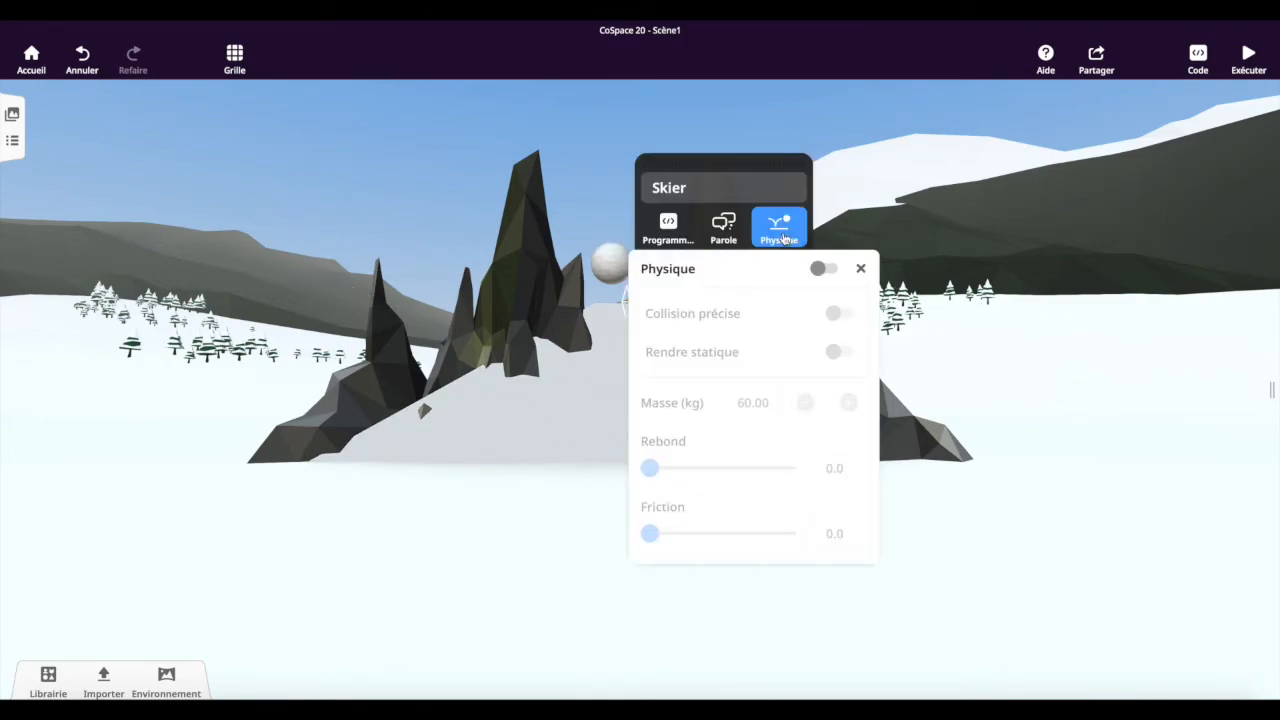
{"action": "left_click", "coordinate": [828, 270]}
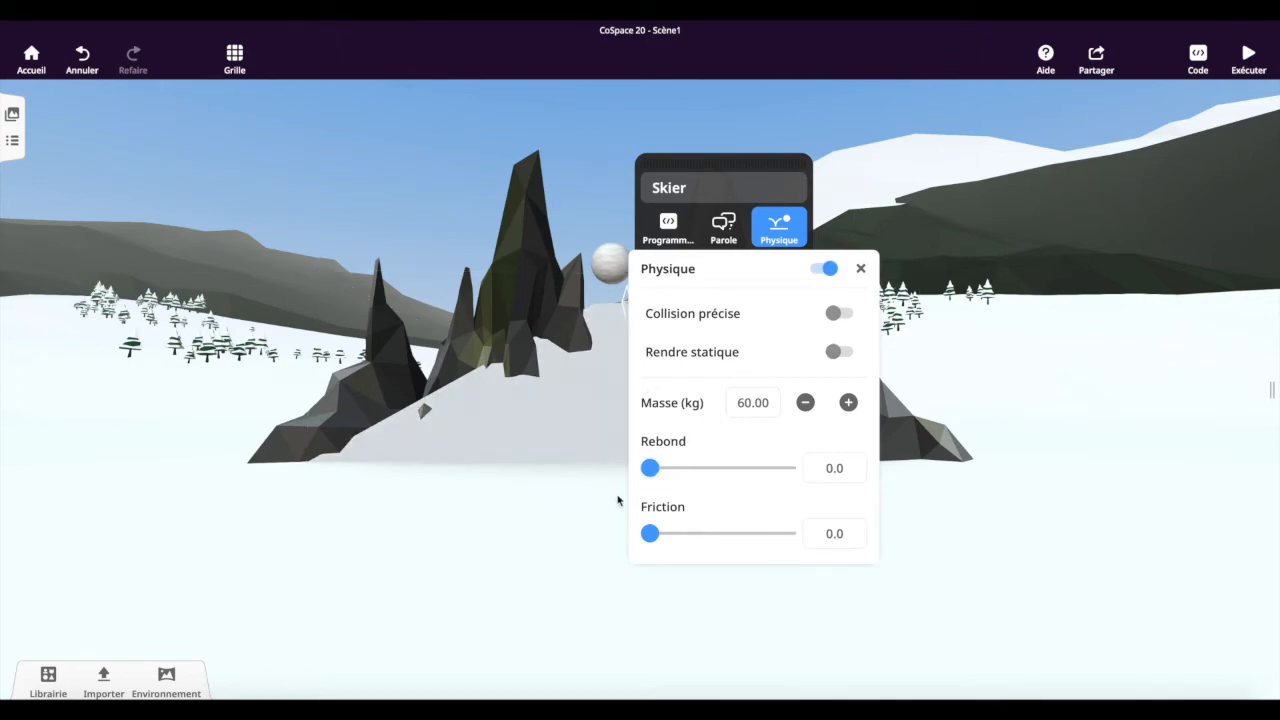
{"action": "left_click", "coordinate": [550, 555]}
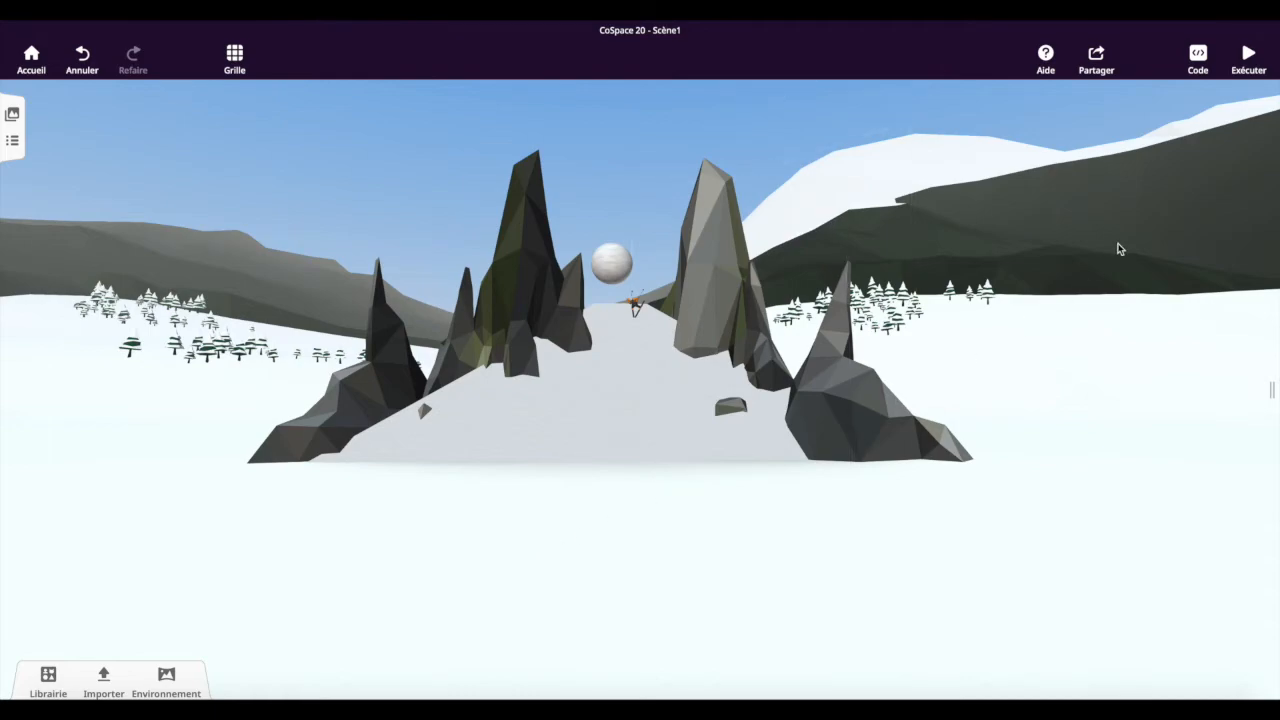
{"action": "left_click", "coordinate": [1248, 58]}
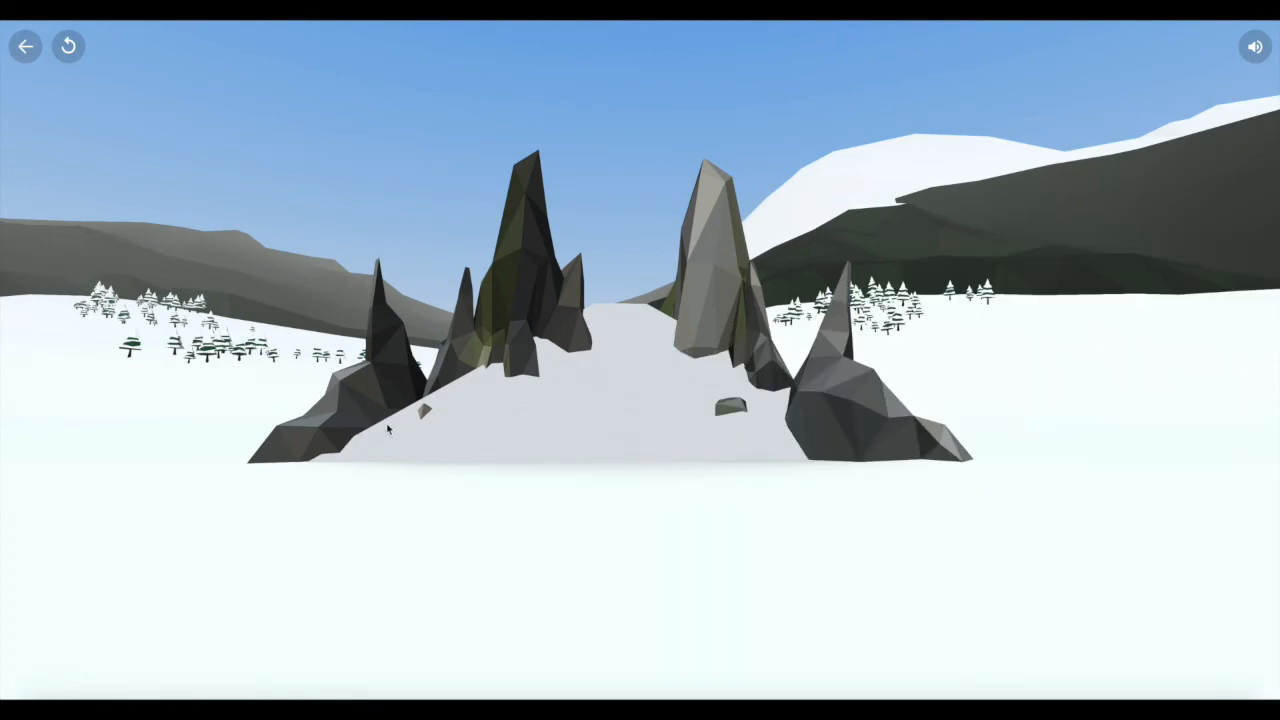
{"action": "left_click", "coordinate": [25, 45]}
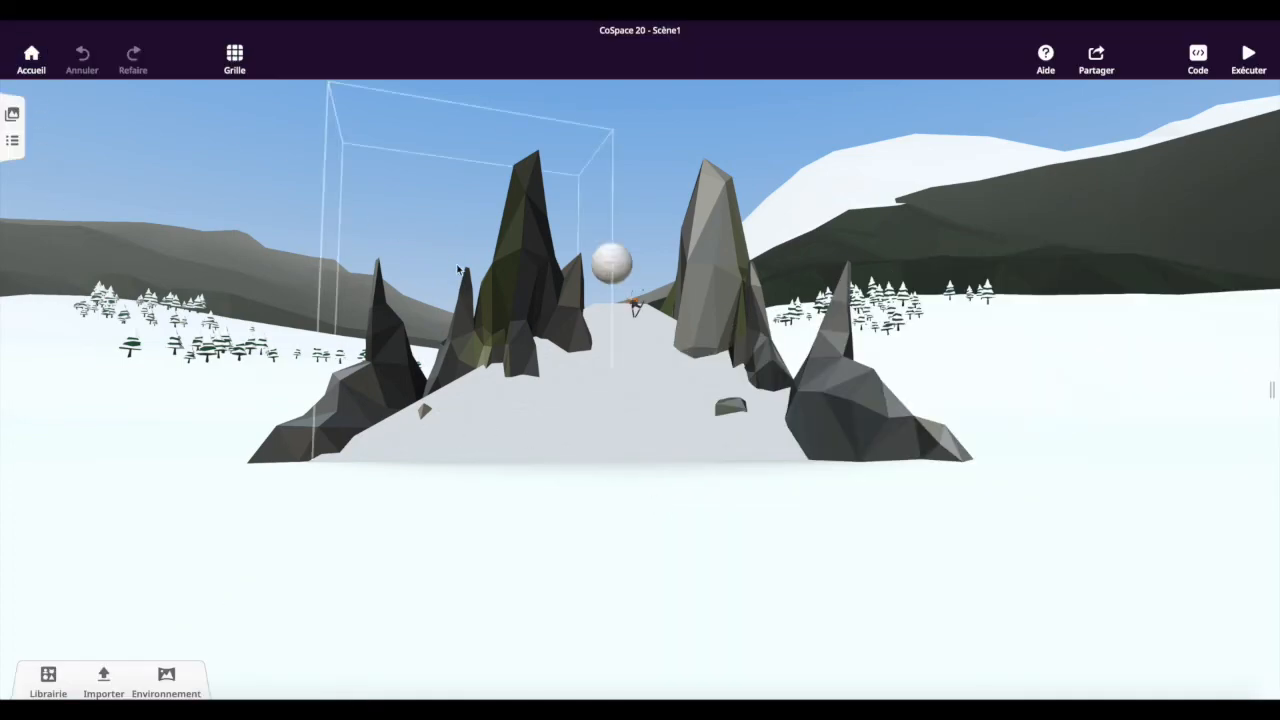
- Adjust the Skier's physics friction slightly and test-run the scene
{"action": "double_click", "coordinate": [637, 306]}
{"action": "left_click", "coordinate": [783, 225]}
{"action": "mouse_move", "coordinate": [662, 541]}
{"action": "left_mouse_down"}
{"action": "mouse_move", "coordinate": [678, 538]}
{"action": "mouse_move", "coordinate": [657, 543]}
{"action": "left_mouse_up"}
{"action": "left_click", "coordinate": [1069, 387]}
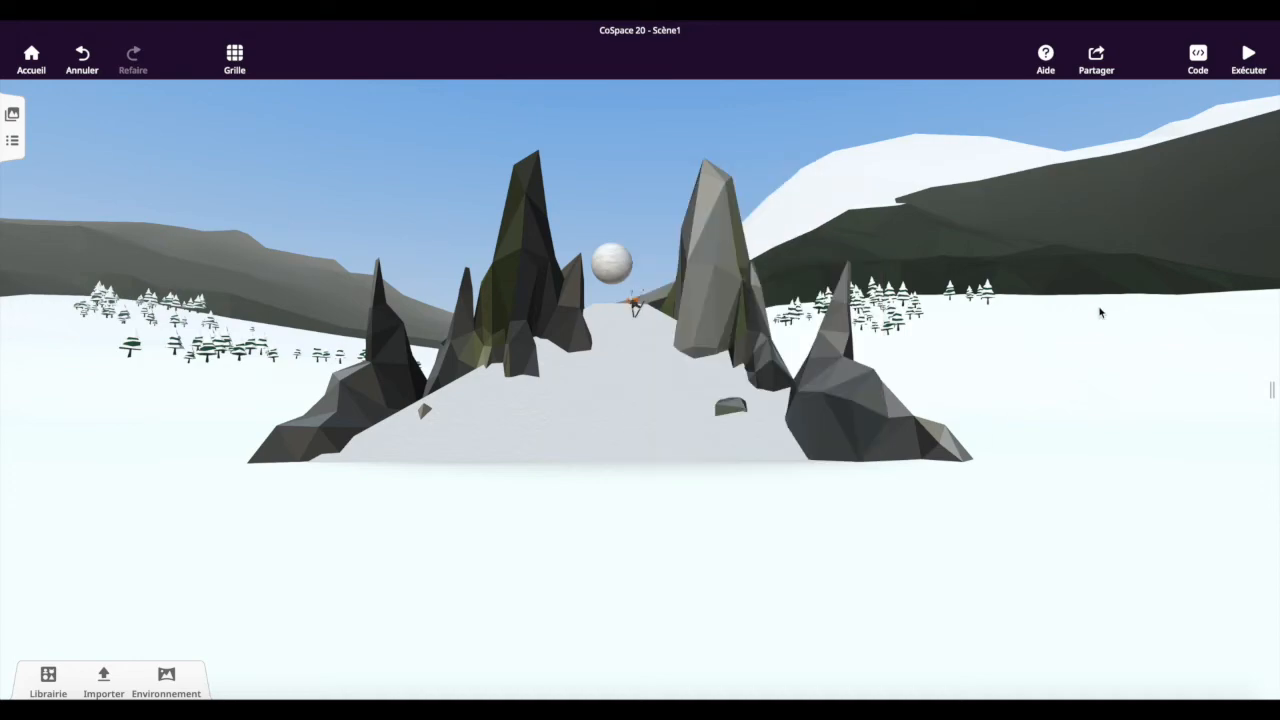
{"action": "left_click", "coordinate": [1248, 55]}
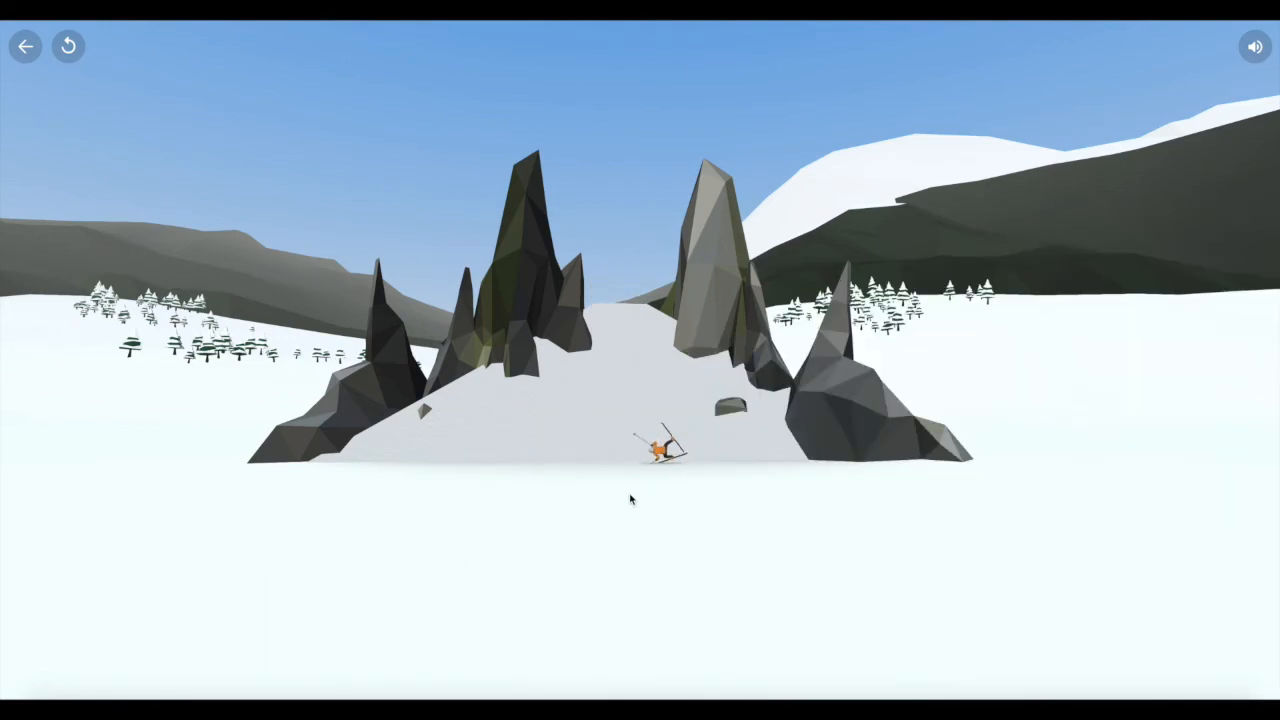
{"action": "key", "text": "Escape"}
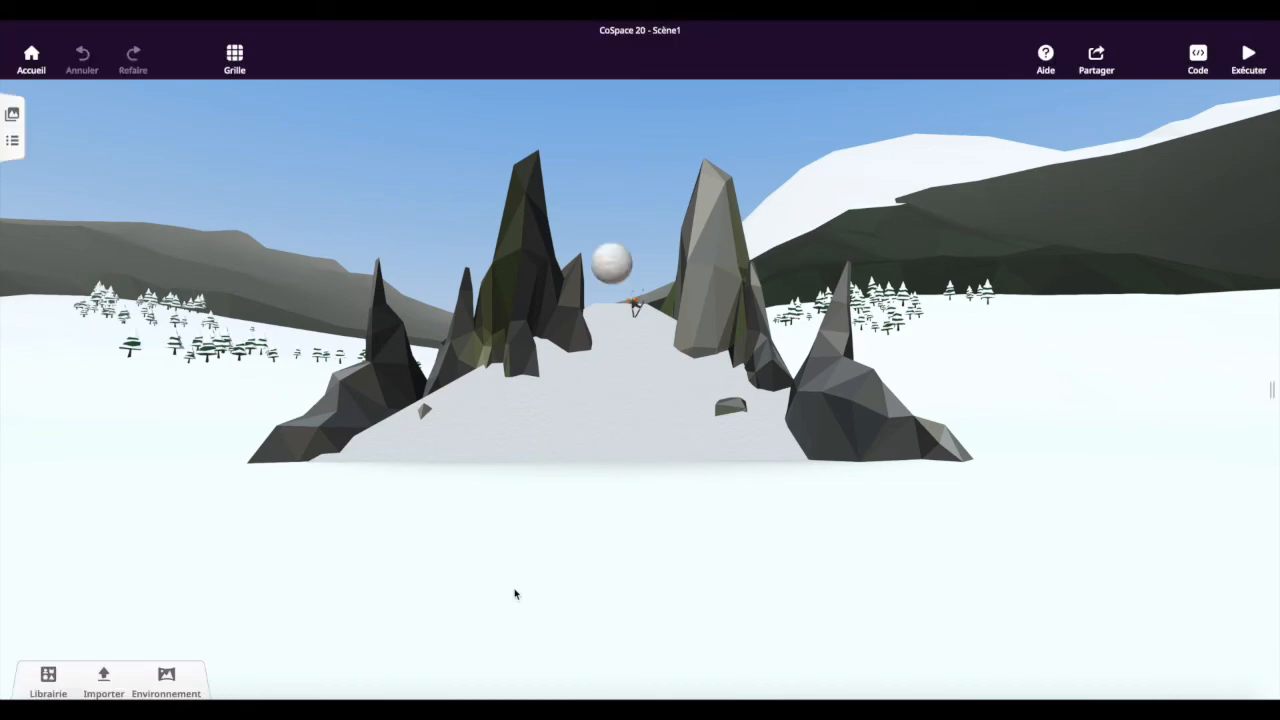